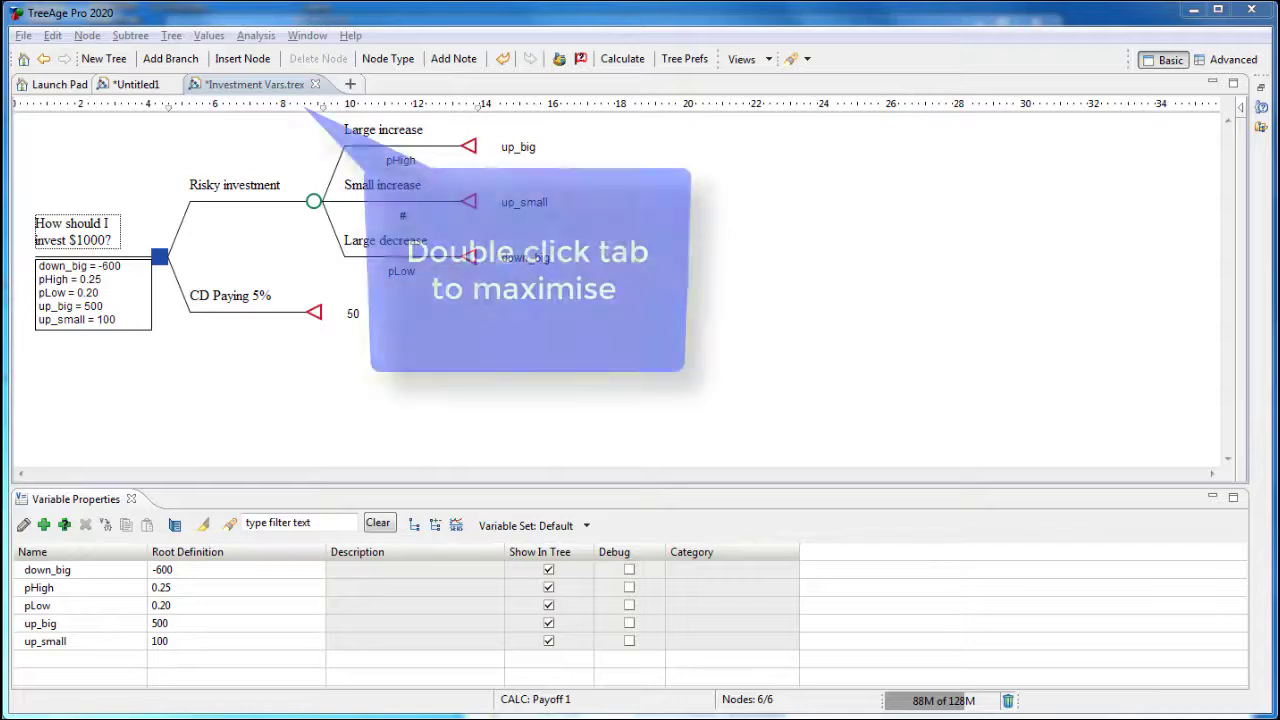
- Maximize and restore the Investment Vars.trex editor, and slightly enlarge the Variable Properties pane beneath it
double_click(270, 86)
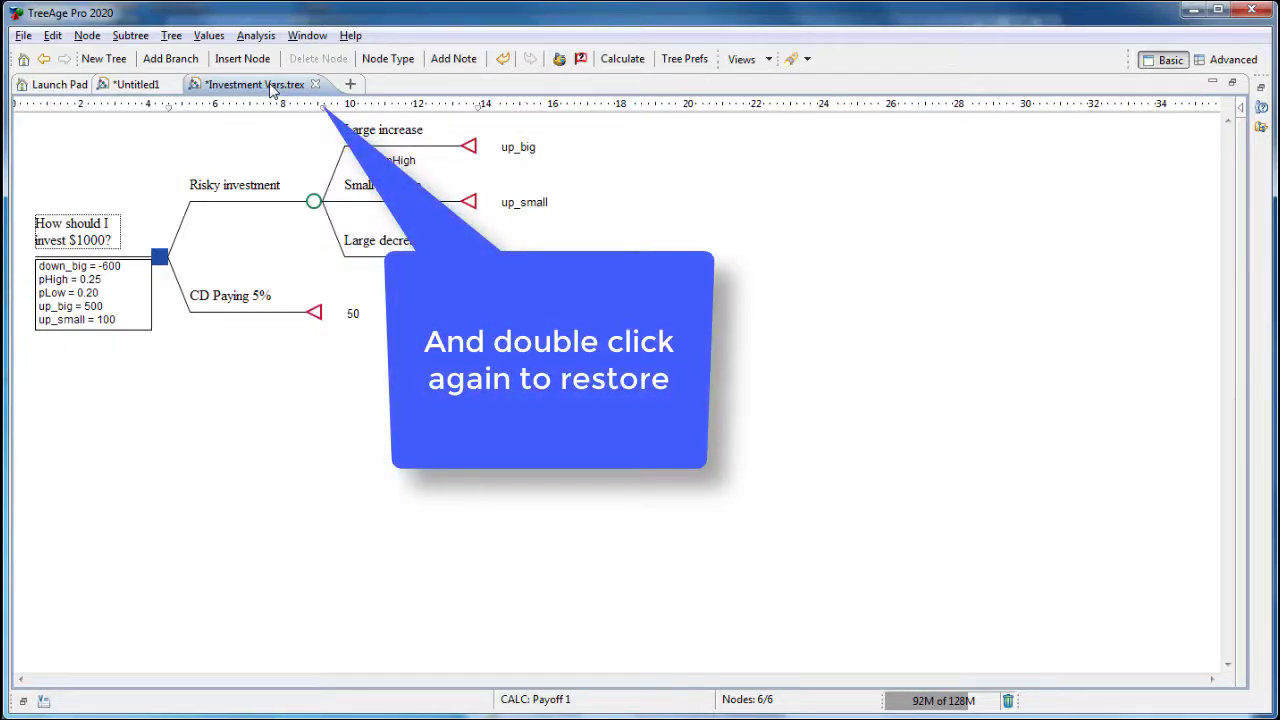
double_click(270, 85)
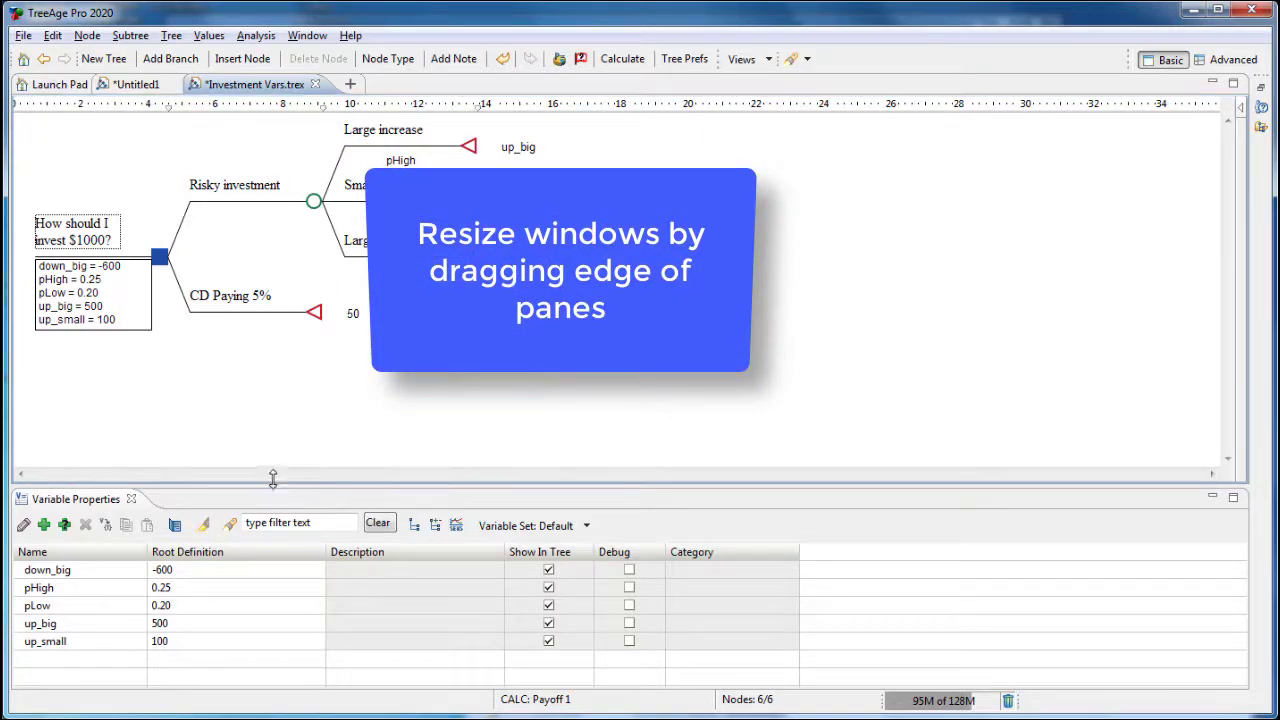
mouse_move(273, 480)
mouse_down()
mouse_move(287, 318)
mouse_move(261, 470)
mouse_move(284, 467)
mouse_up()
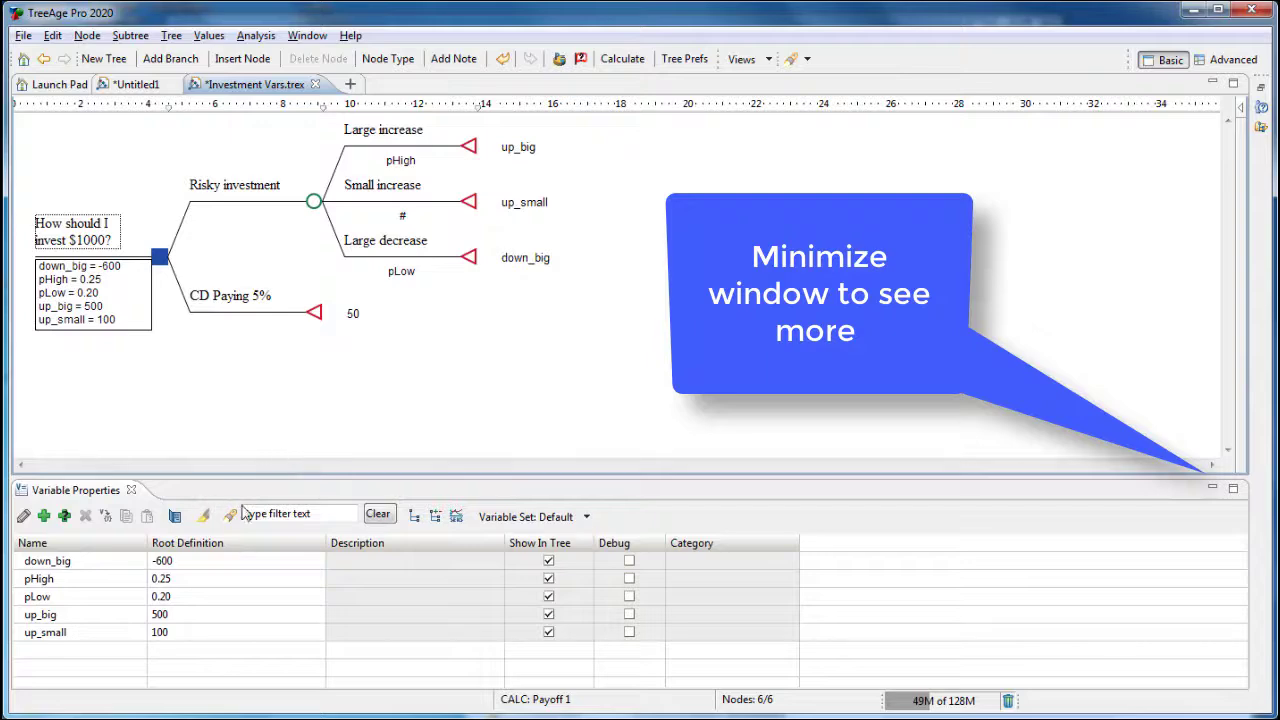
- Minimize the Variable Properties view and restore it
click(1212, 488)
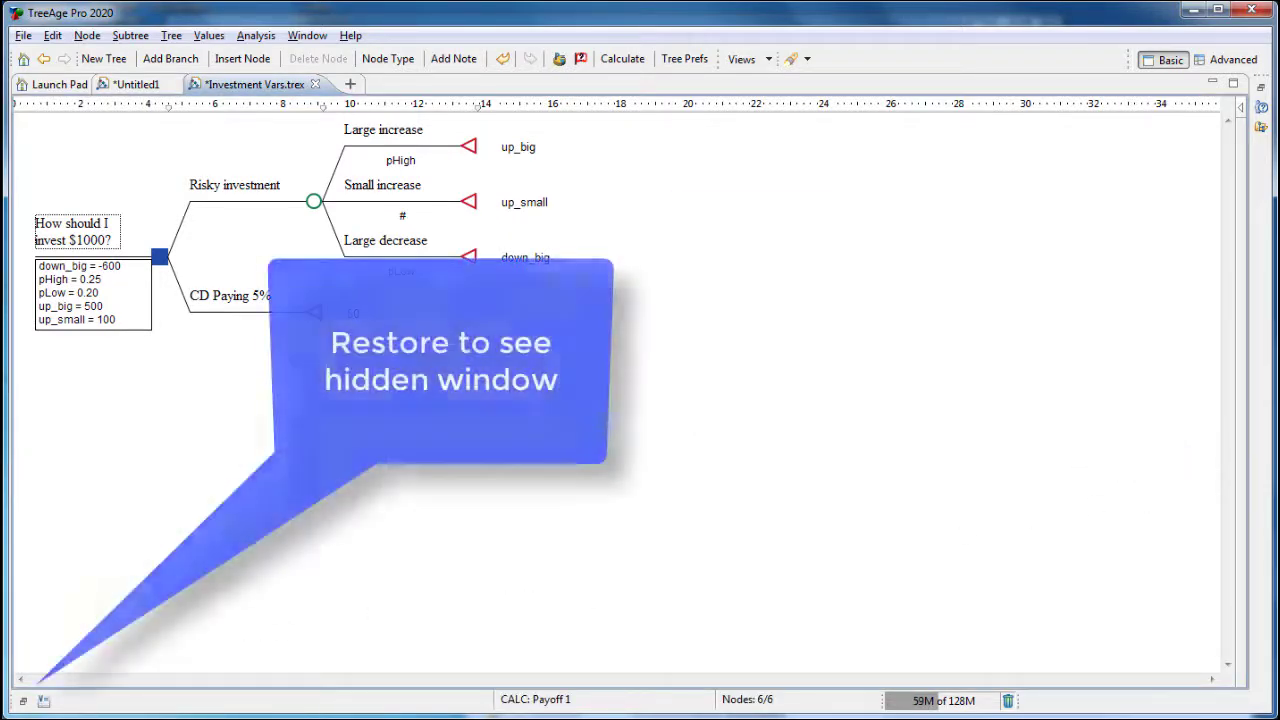
click(23, 701)
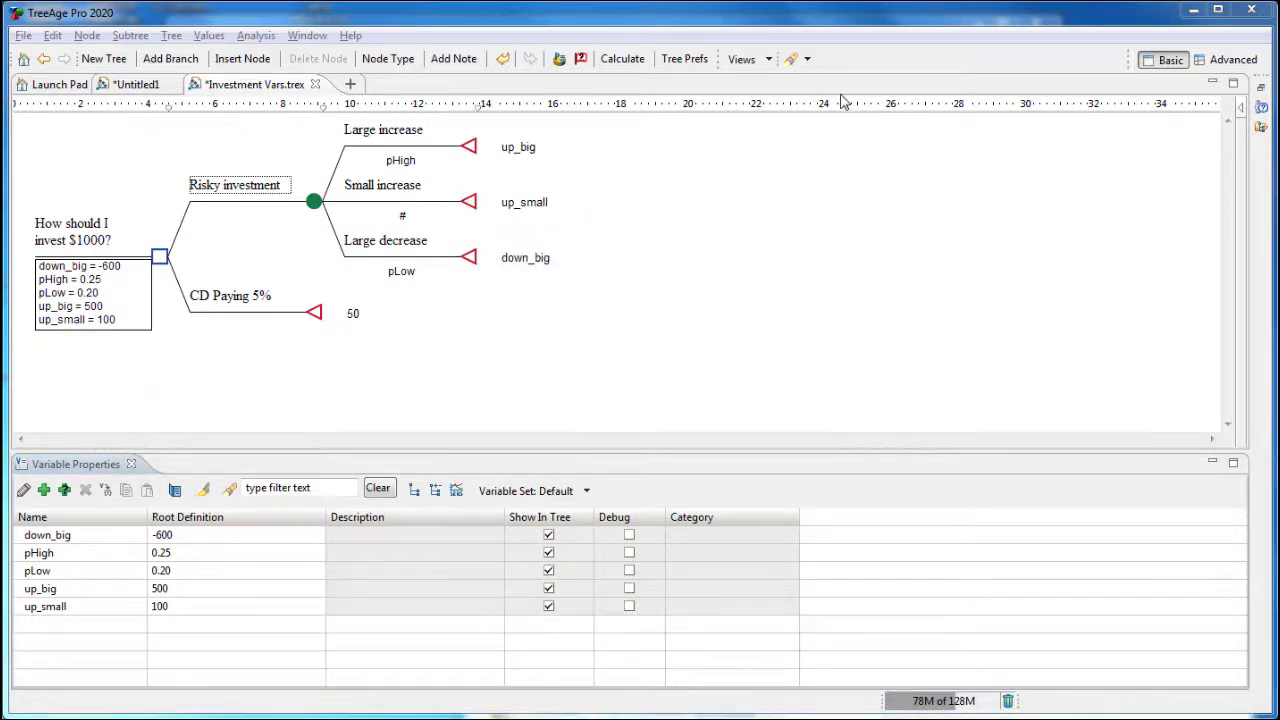
- Open the Probability Wheel view
click(770, 60)
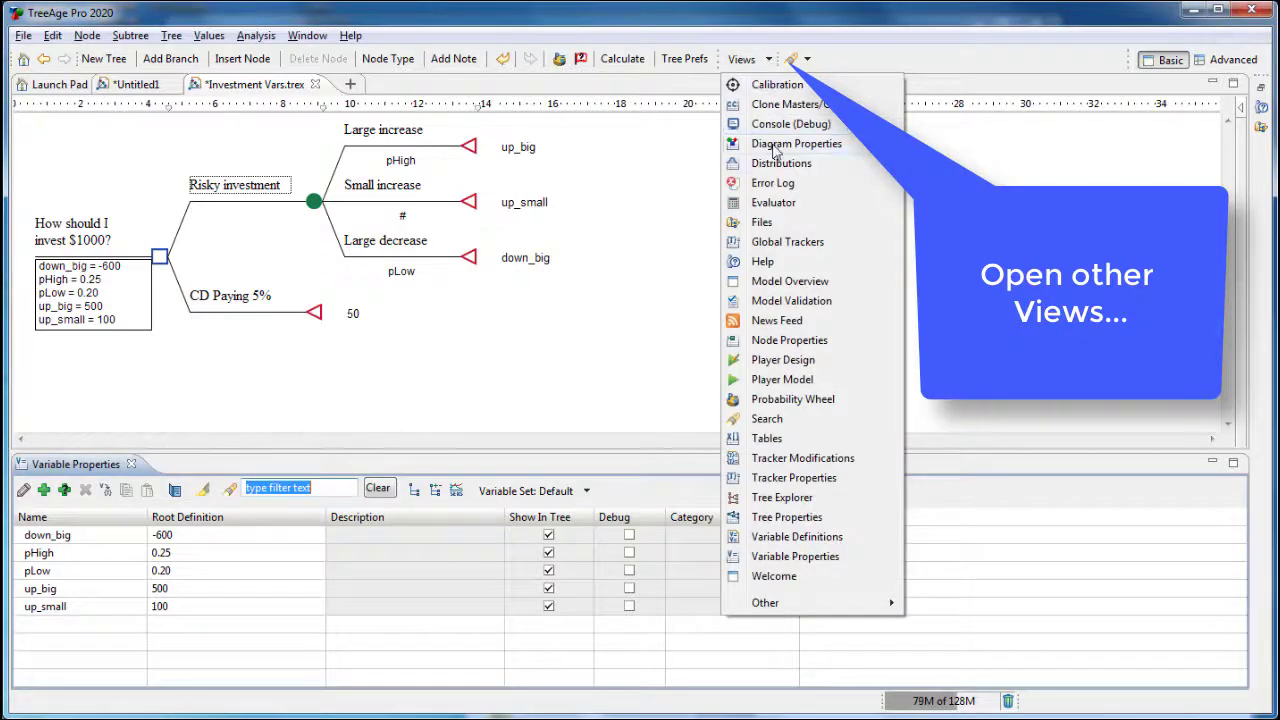
click(766, 400)
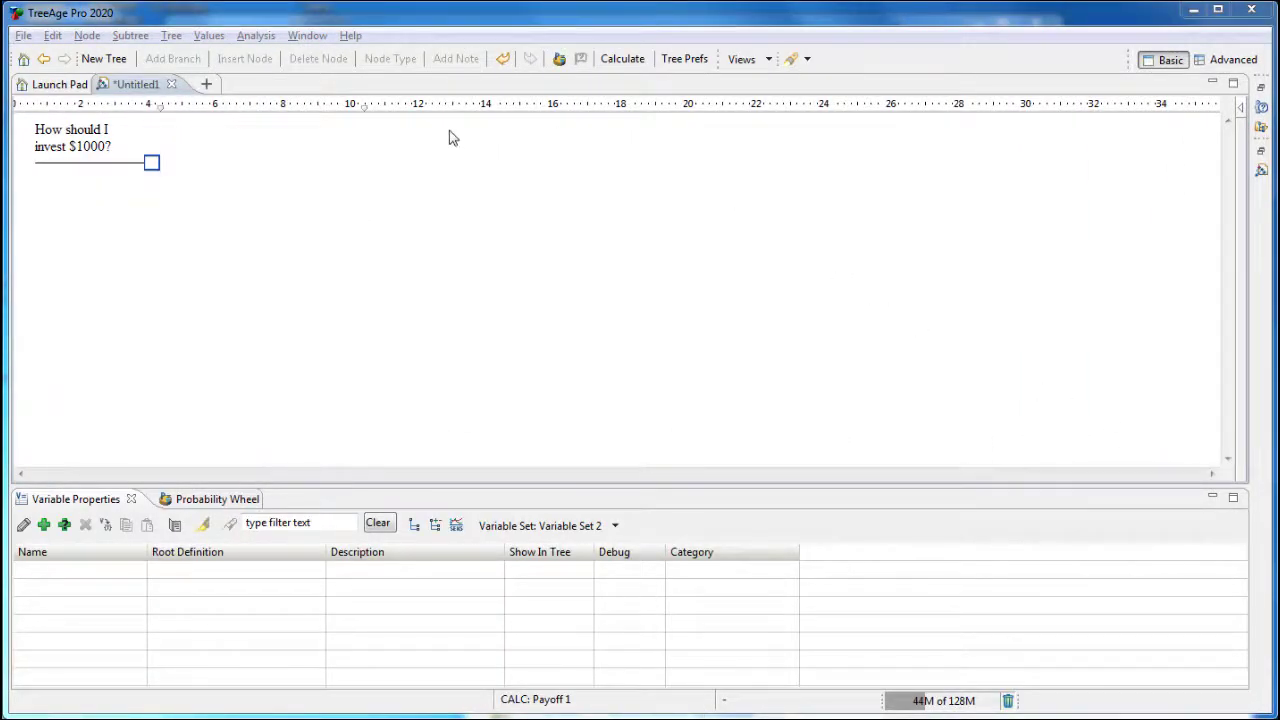
- Add two branches to the root decision node and three branches to its upper chance node
double_click(153, 166)
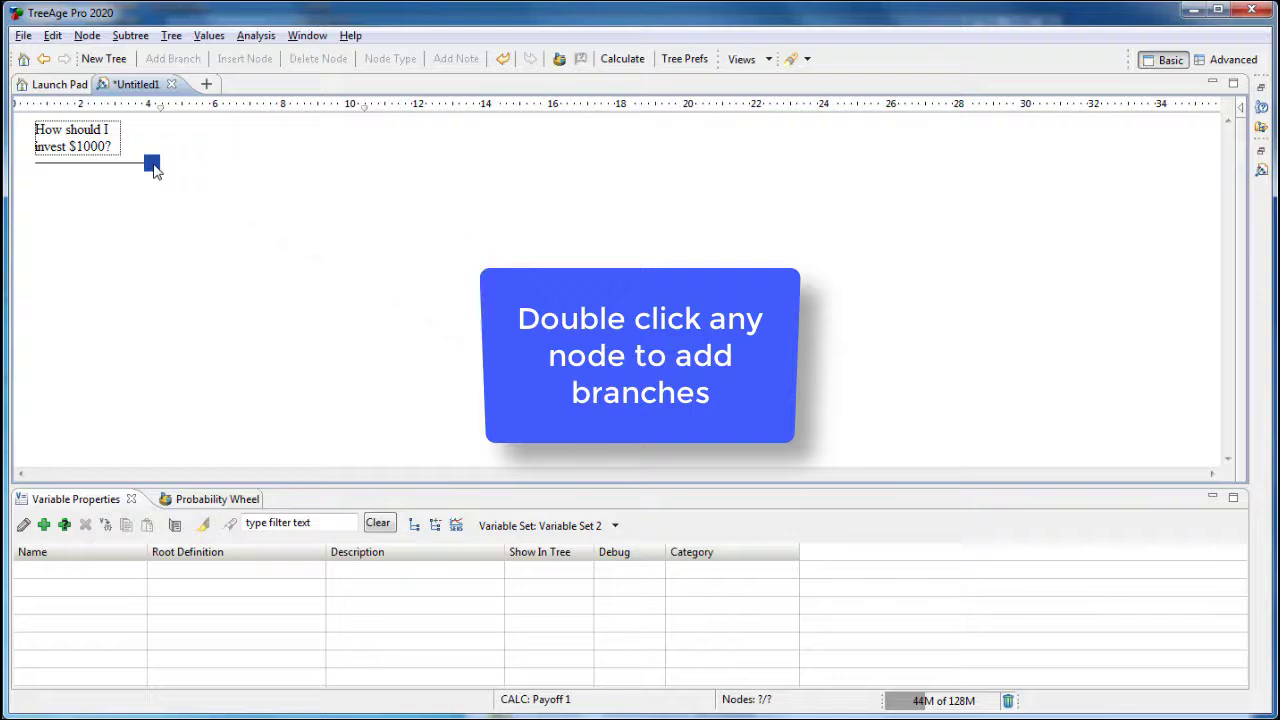
click(355, 147)
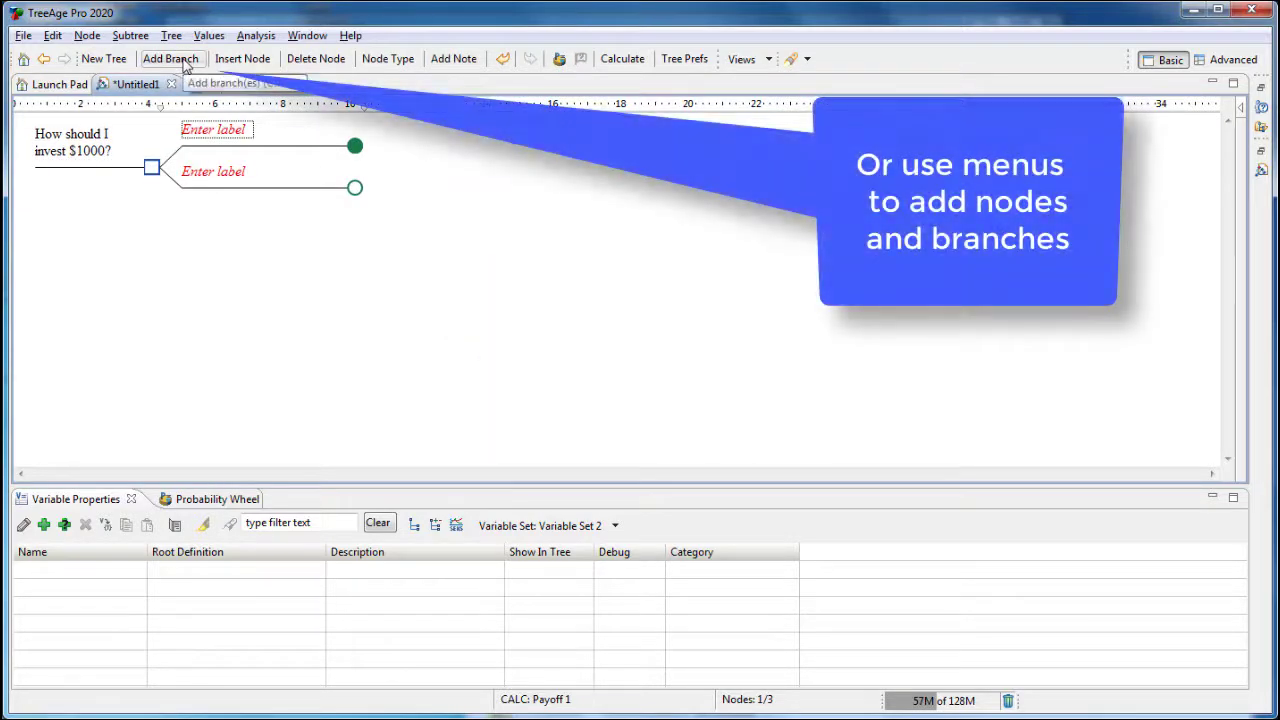
click(183, 62)
click(183, 62)
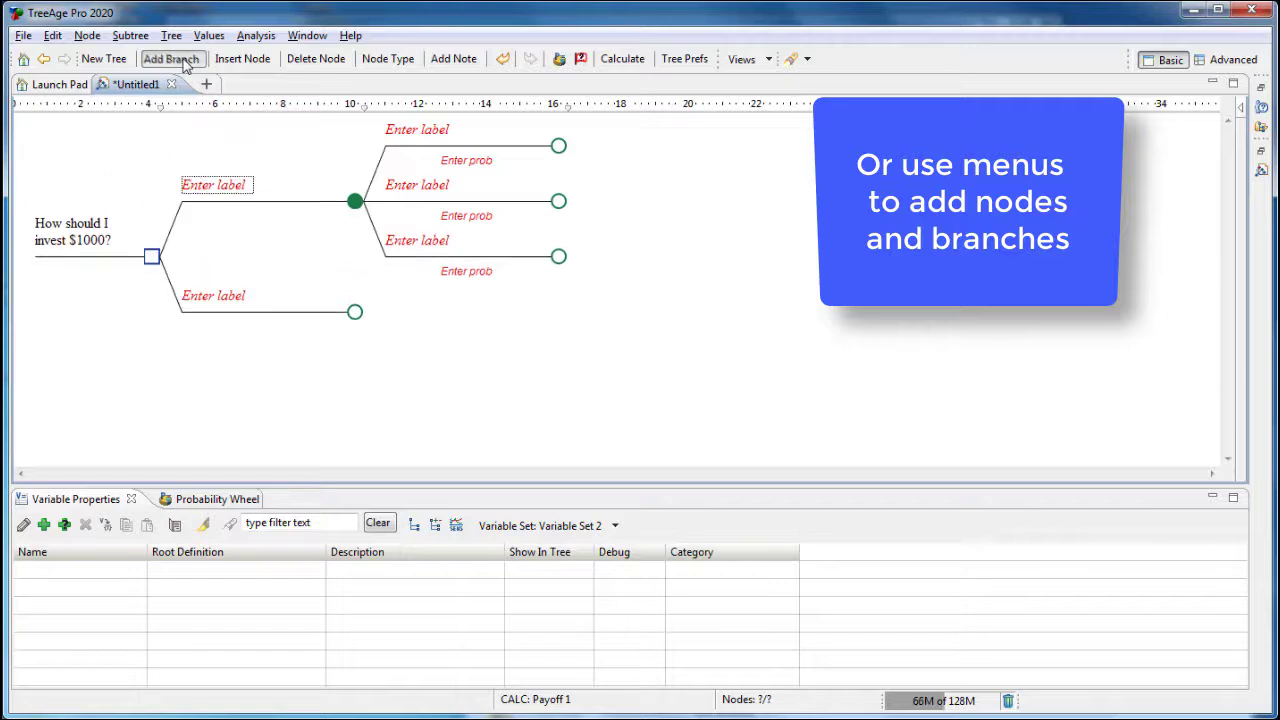
- Label the root's upper branch "Risky" and its lower branch "CD paying 5%"
click(227, 188)
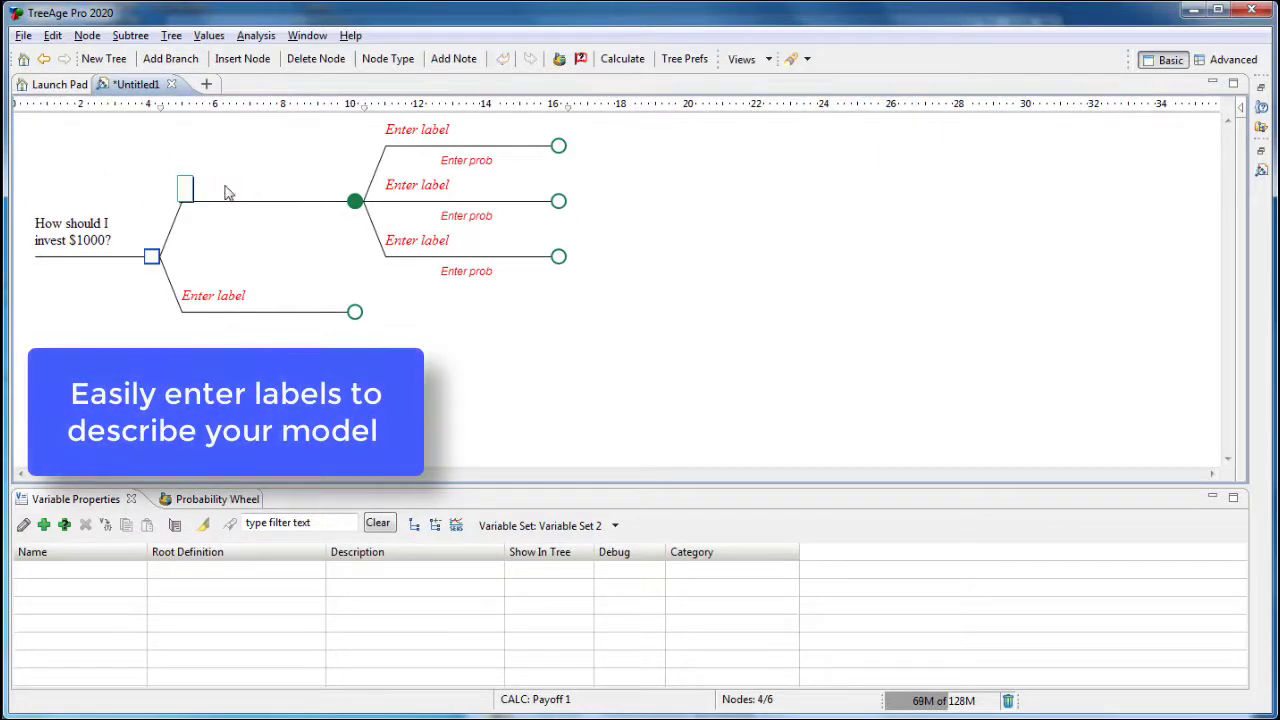
text(Risky)
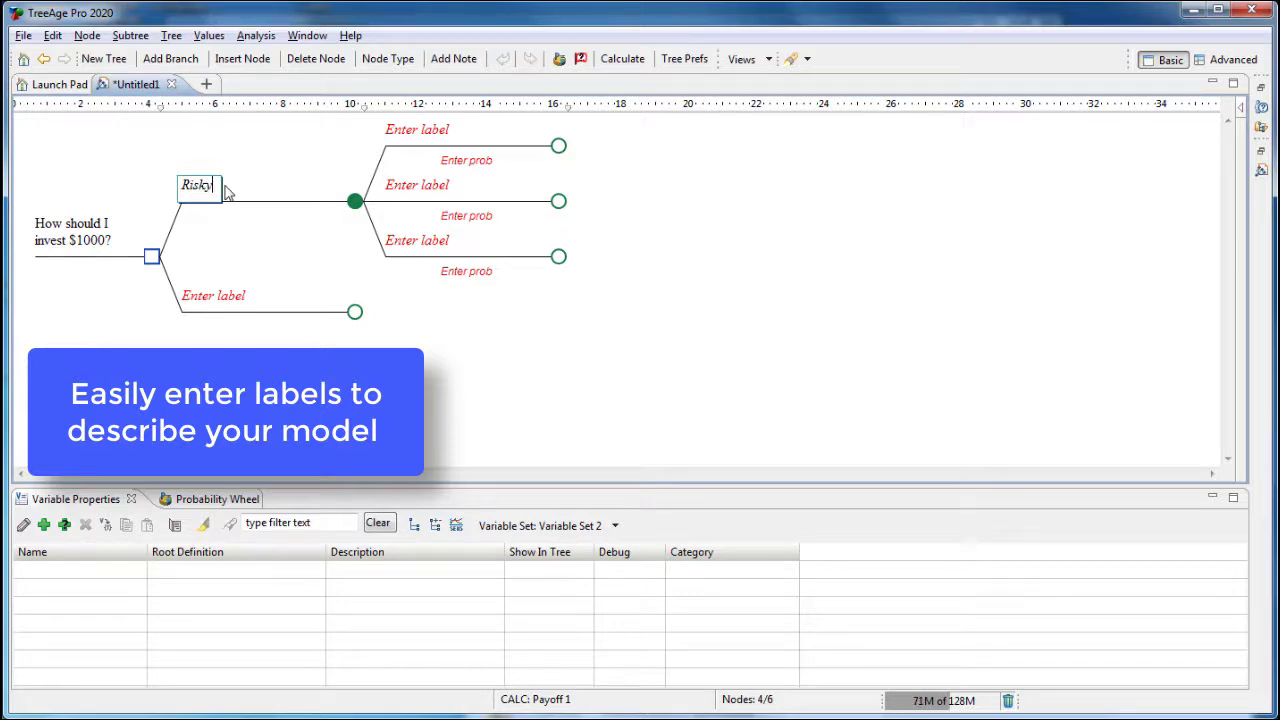
key(Return)
click(217, 292)
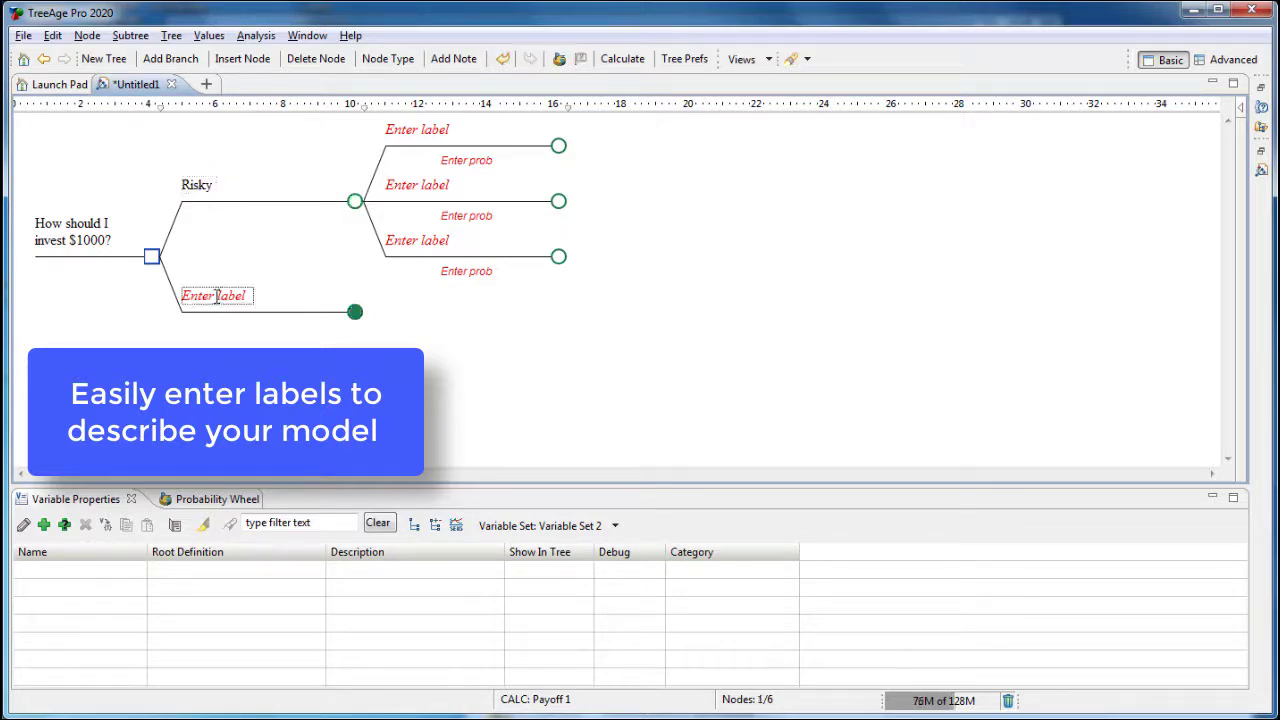
text(CD)
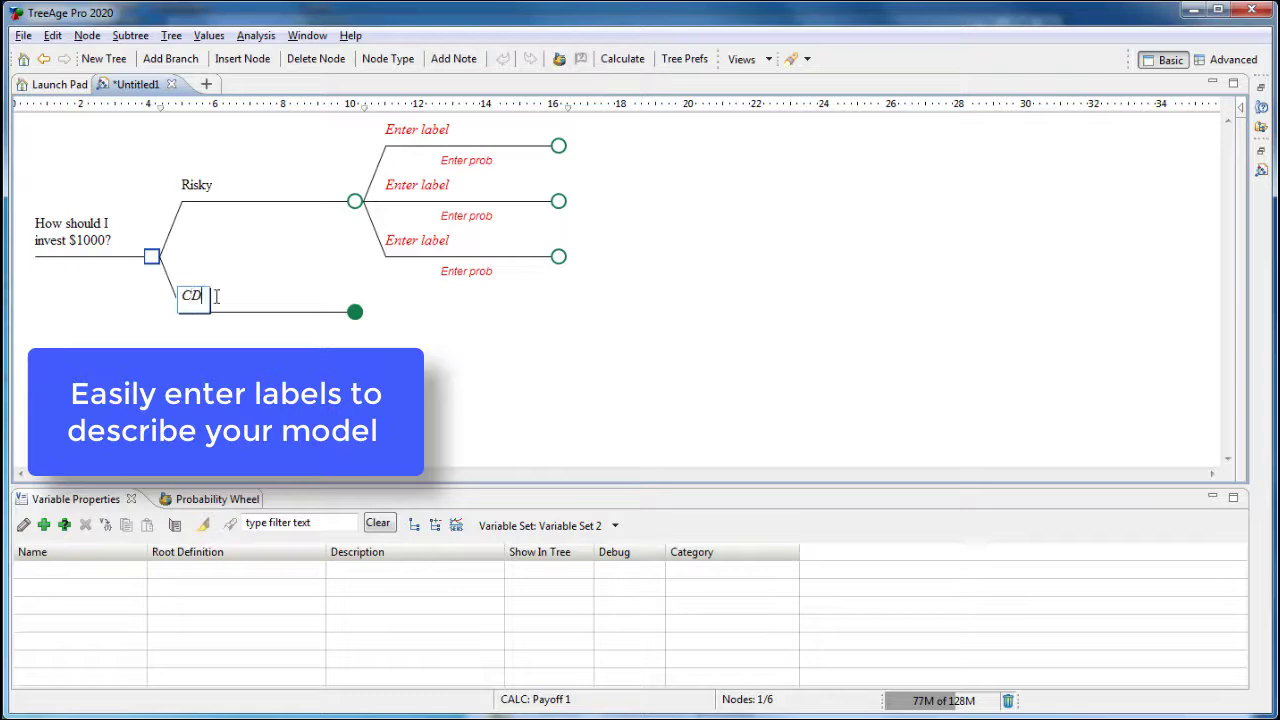
text( paying 5%)
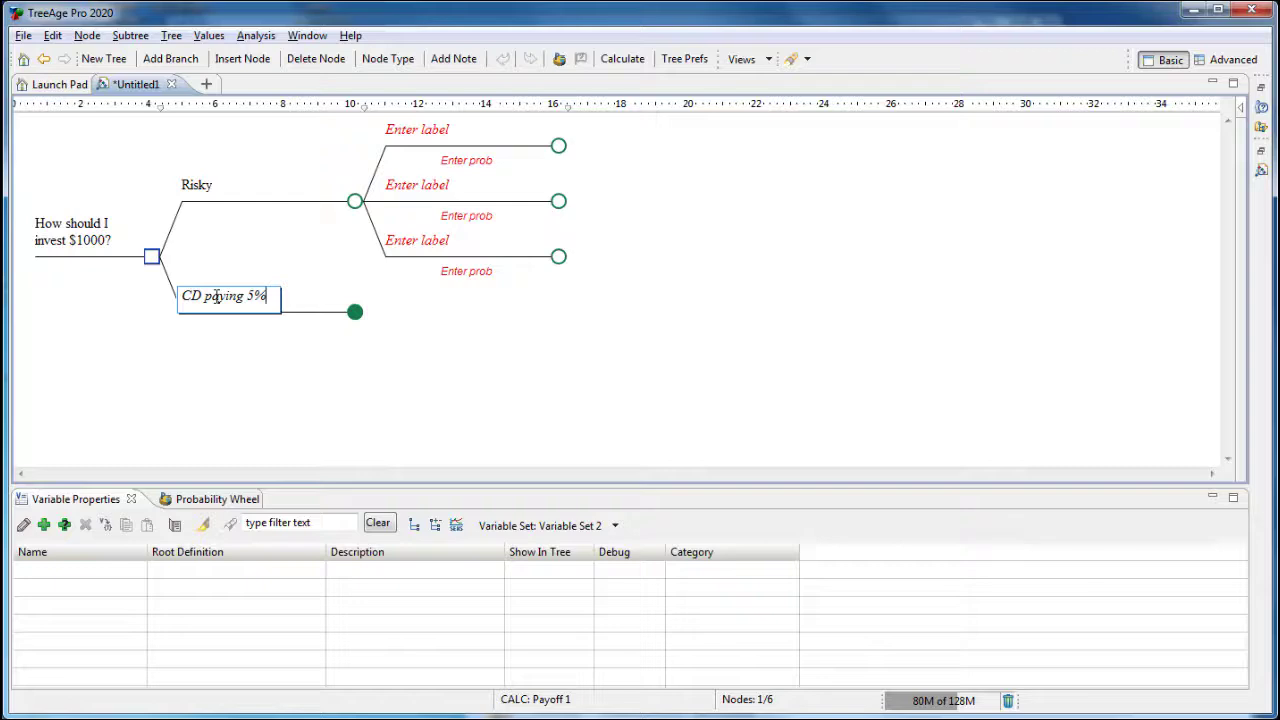
key(Return)
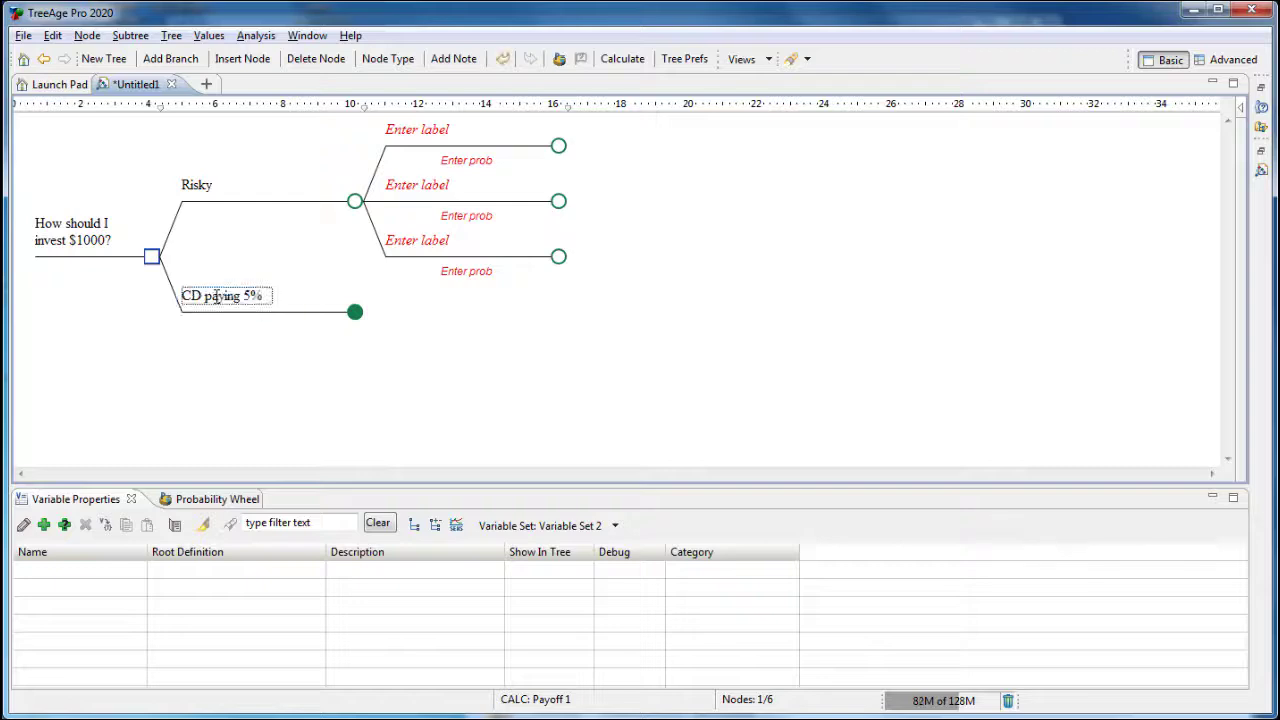
- Change the uppermost end node of the Risky branch to a Terminal node and accept its payoff without a value
right_click(558, 146)
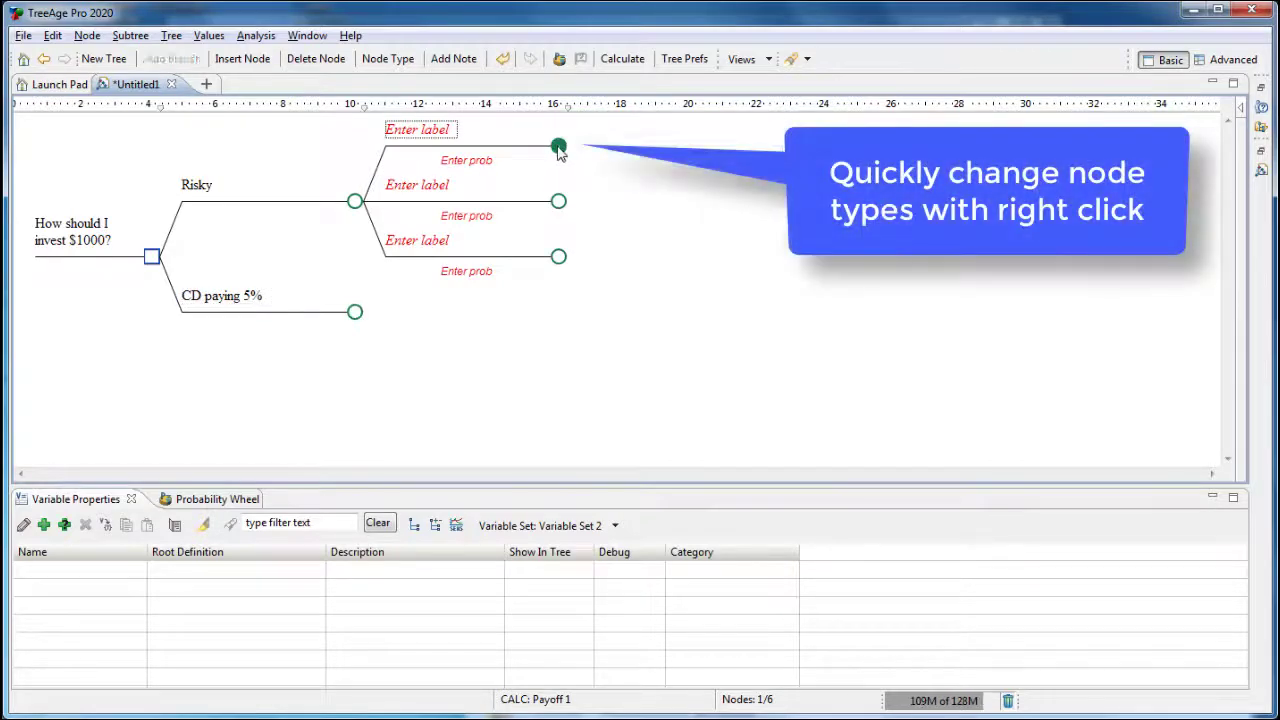
mouse_move(672, 318)
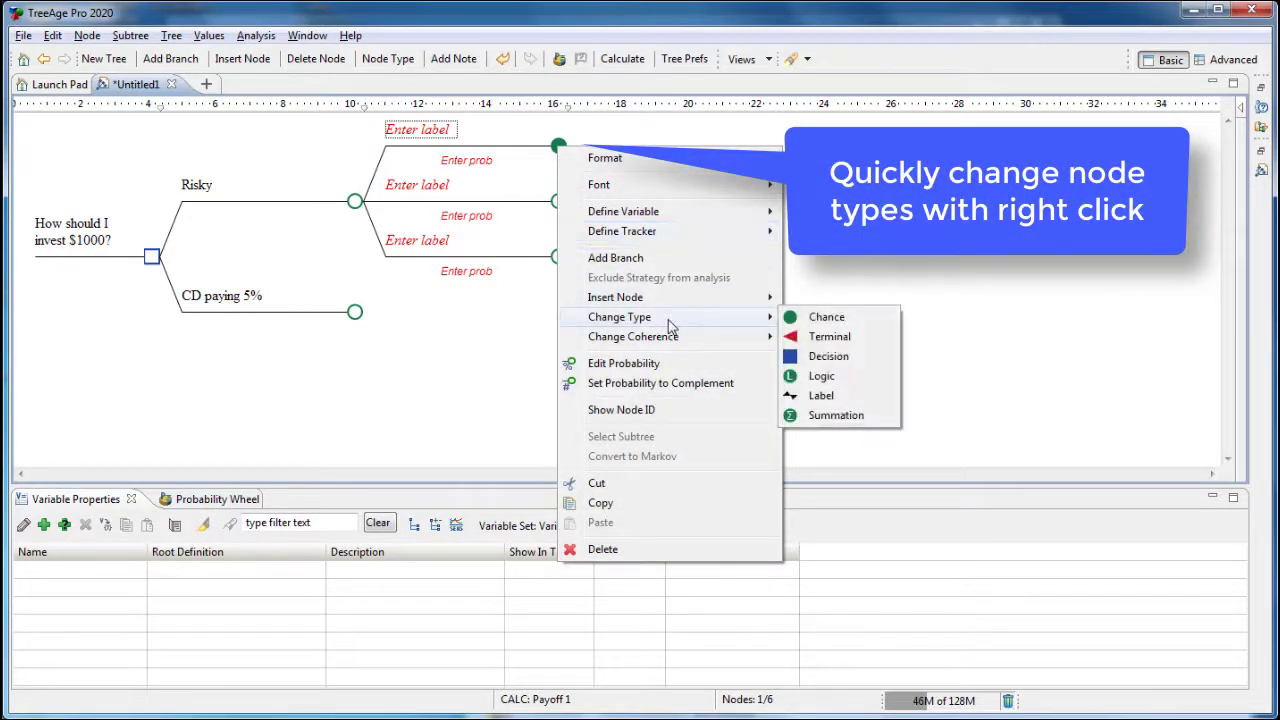
click(815, 338)
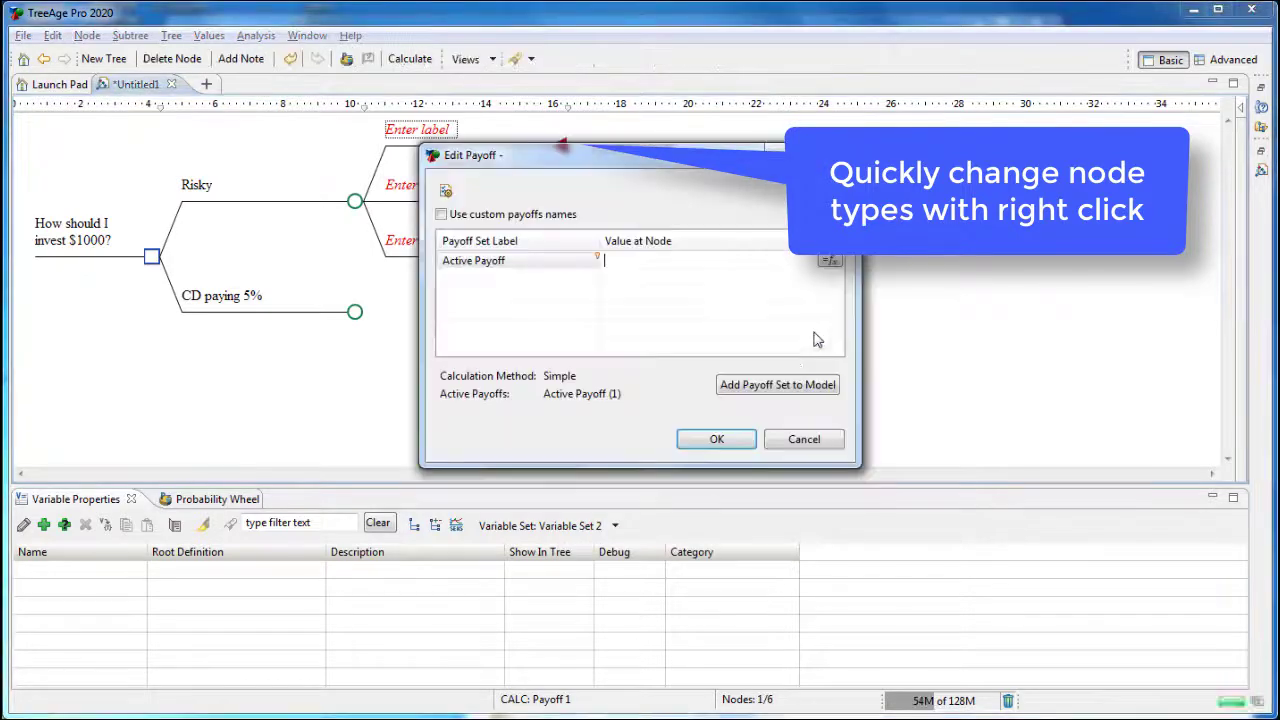
click(716, 440)
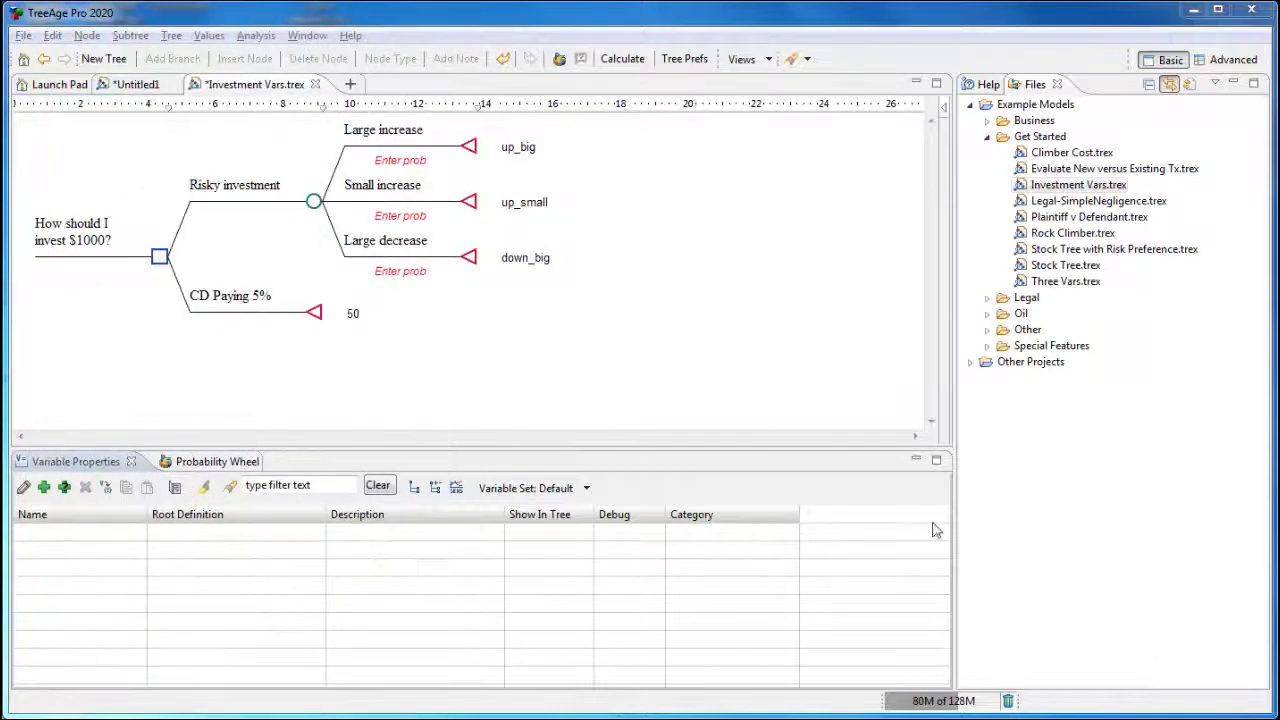
- Set the probability of the Large increase branch in Investment Vars.trex to 0.25
click(405, 167)
click(398, 161)
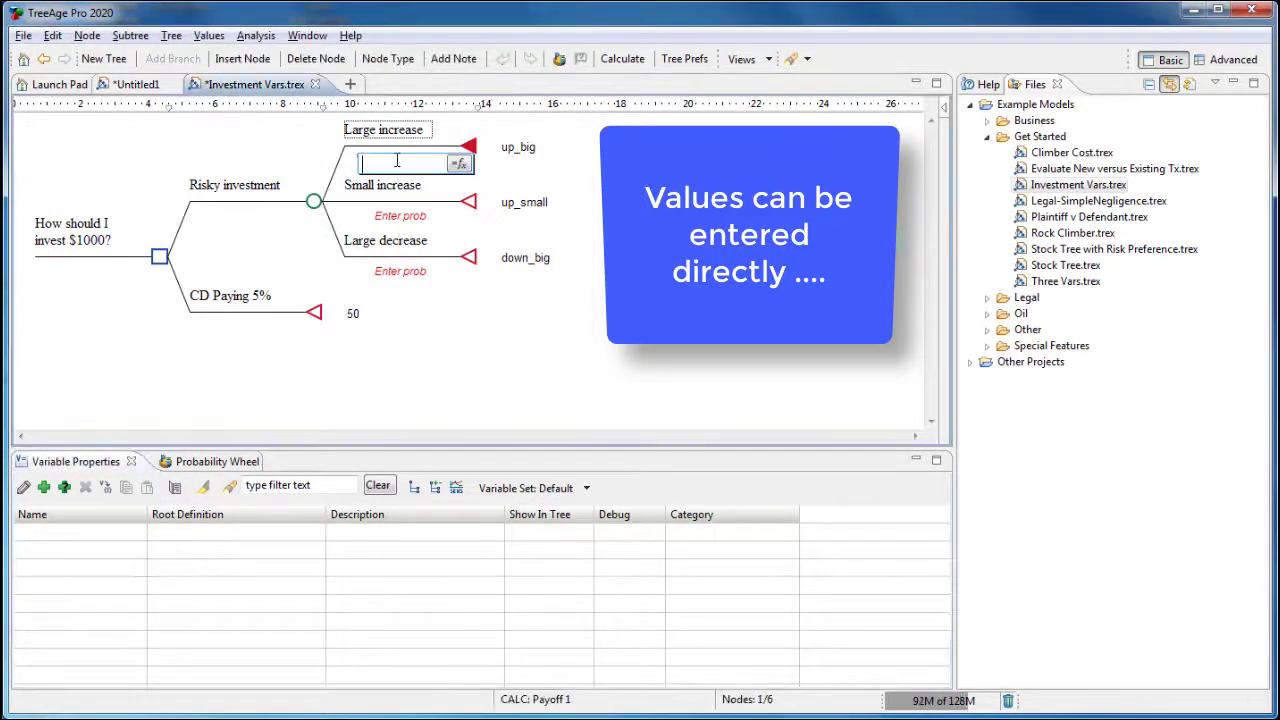
text(0.25)
key(Return)
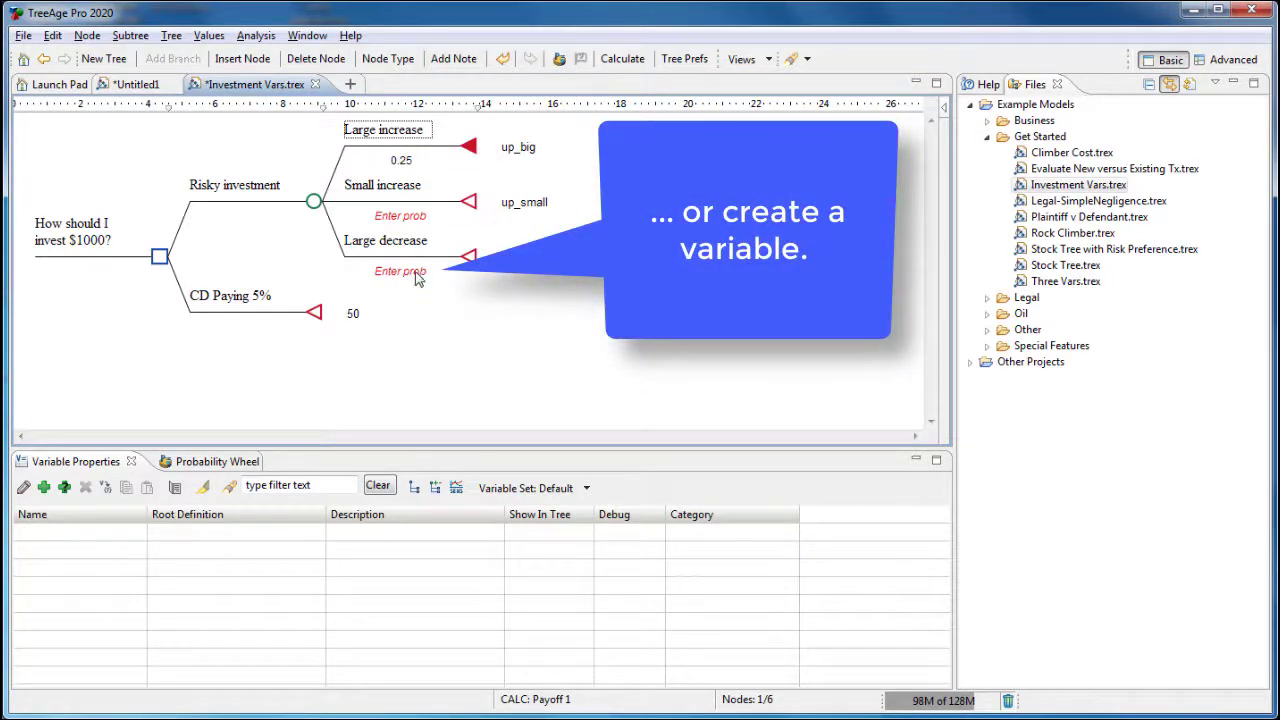
- Create a variable named pLow with a root definition of 0.2
click(43, 487)
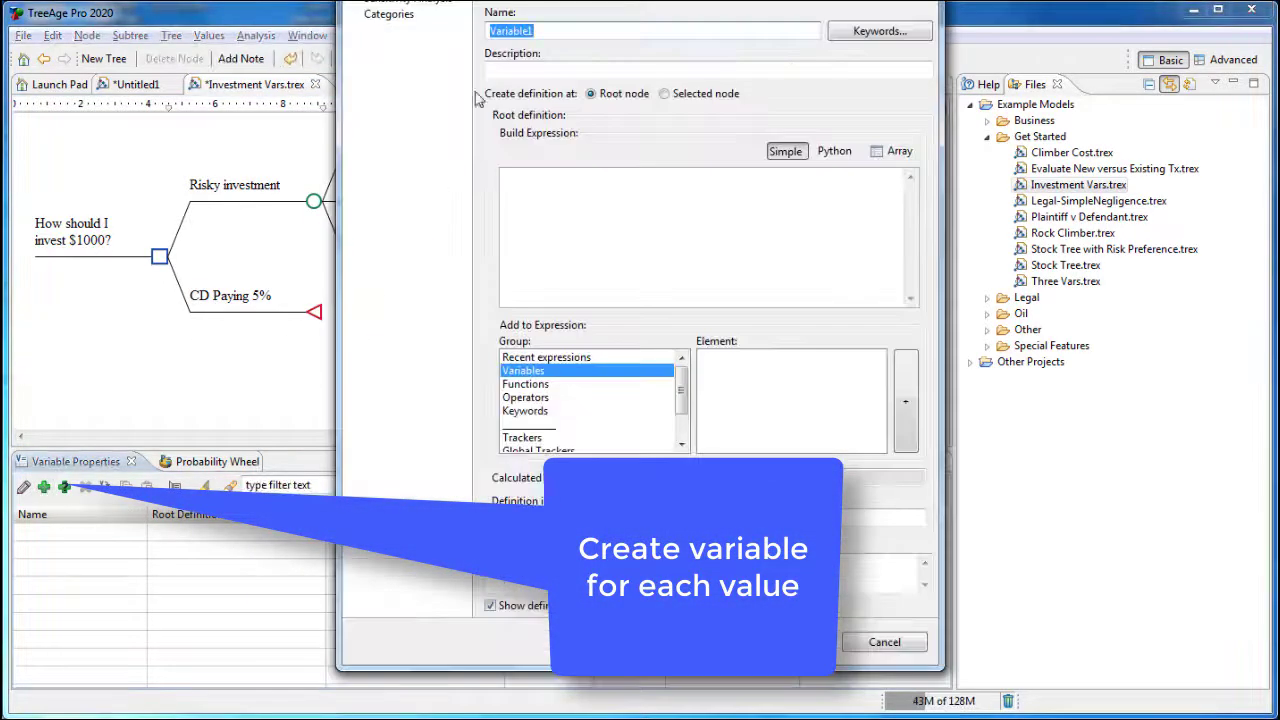
text(pLow)
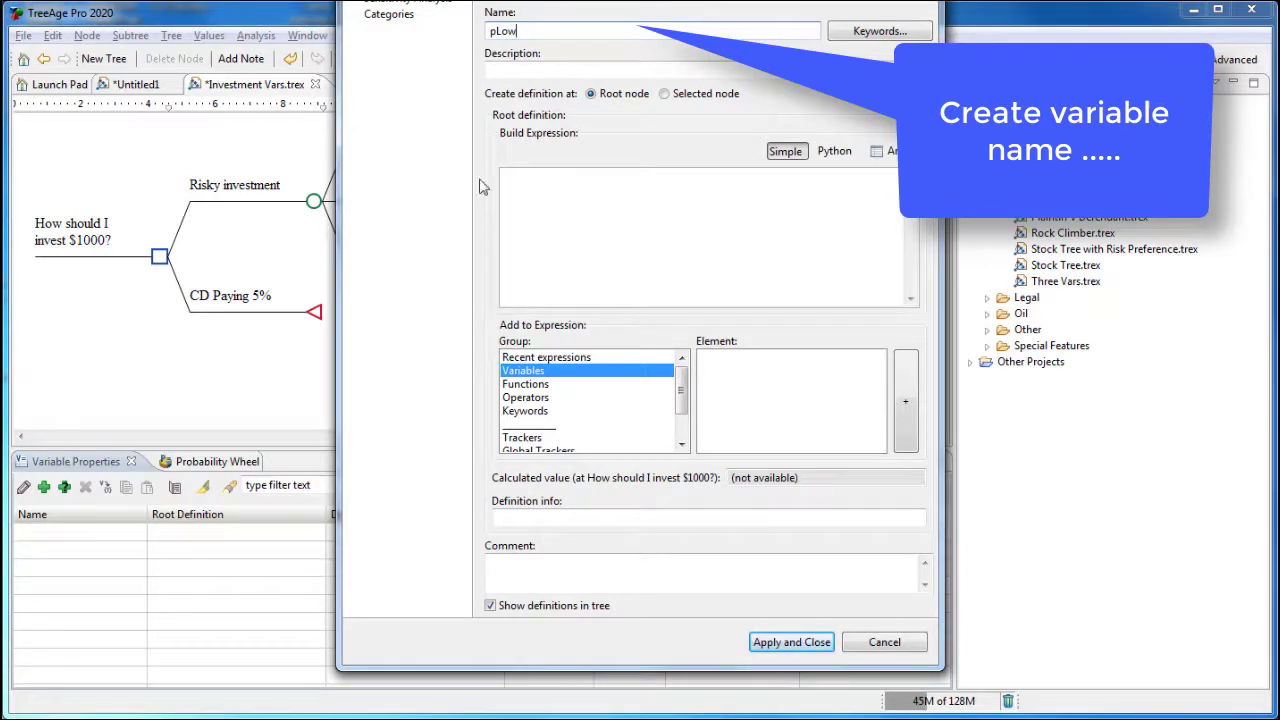
click(534, 194)
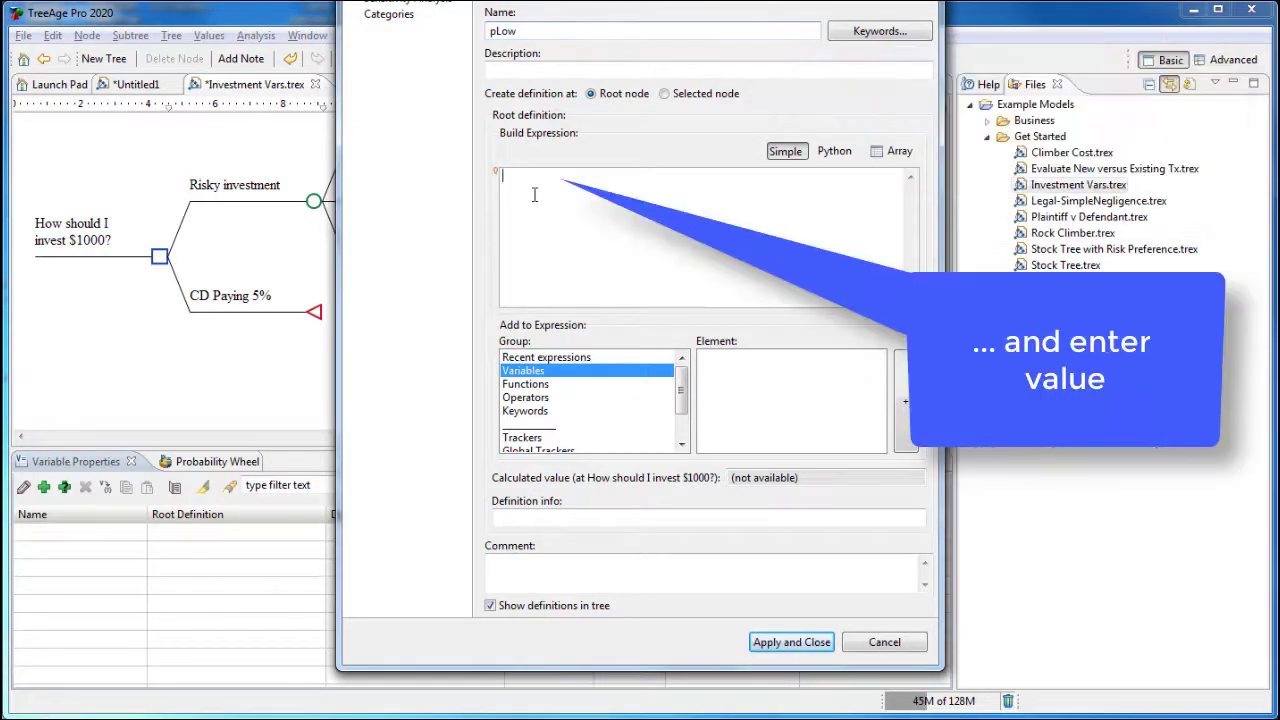
text(0.25)
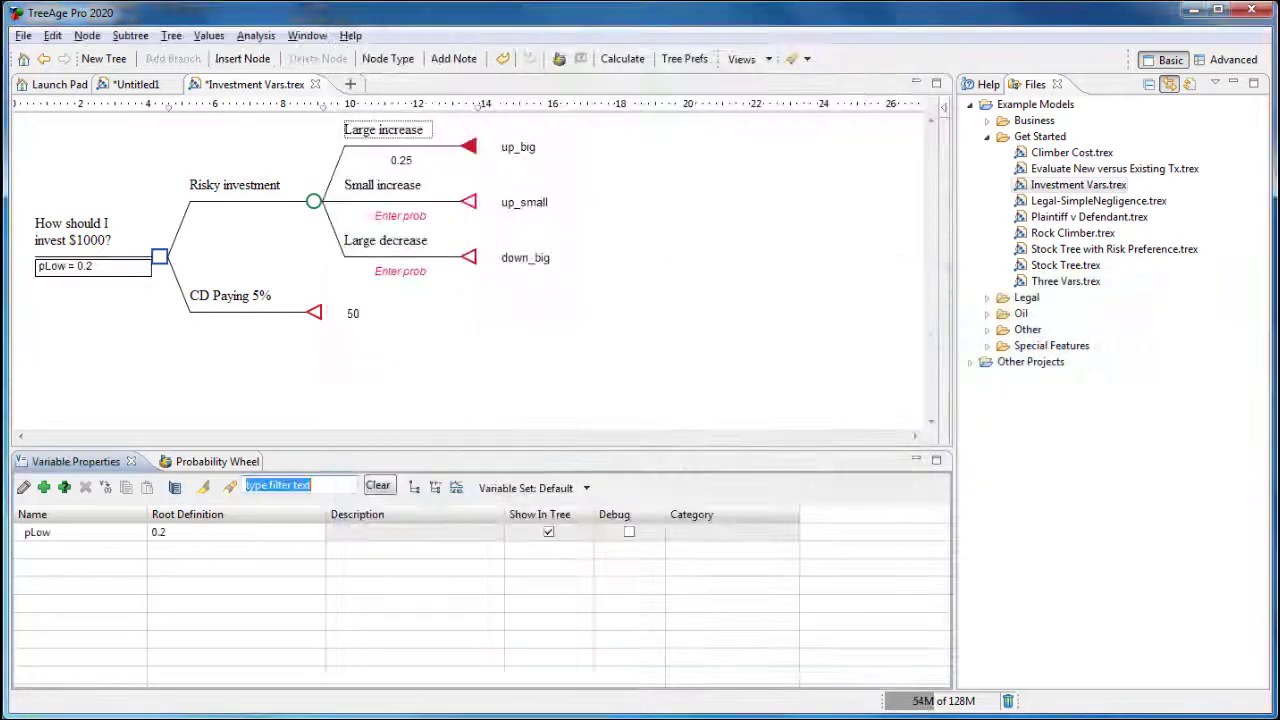
key(Return)
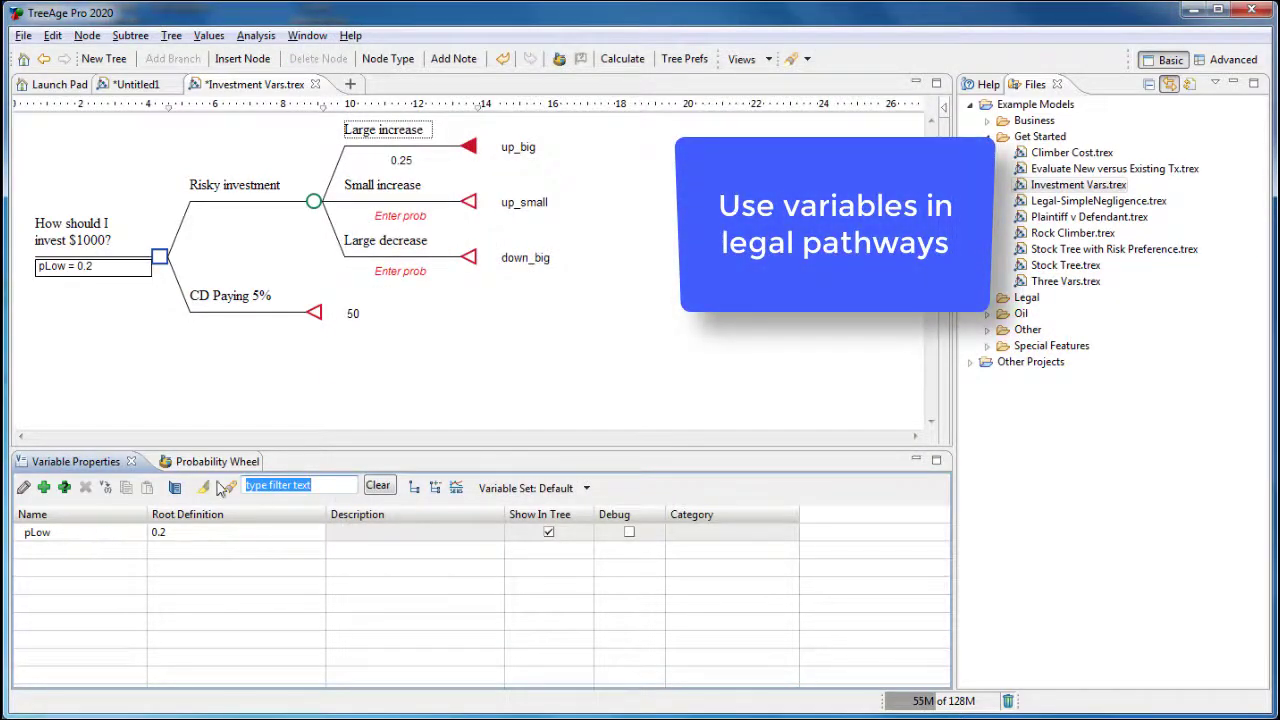
- Set the probability of the Large decrease branch to the variable pLow
click(408, 280)
click(407, 279)
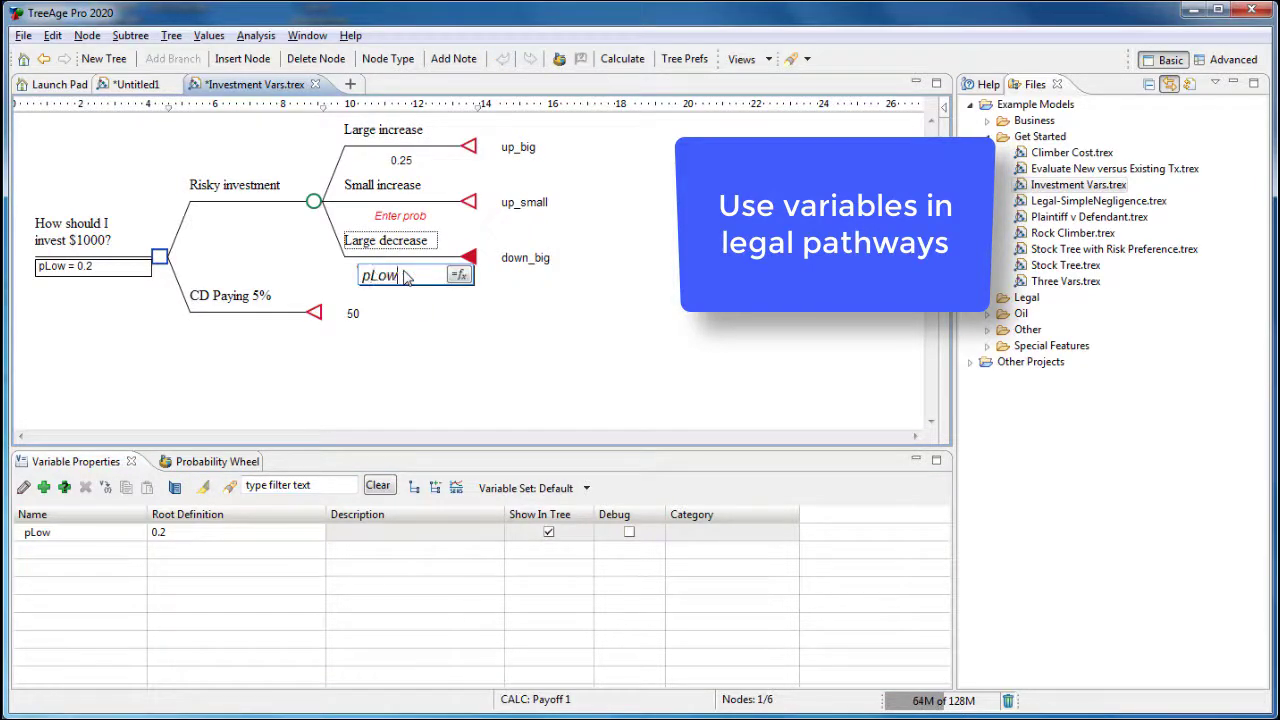
key(Return)
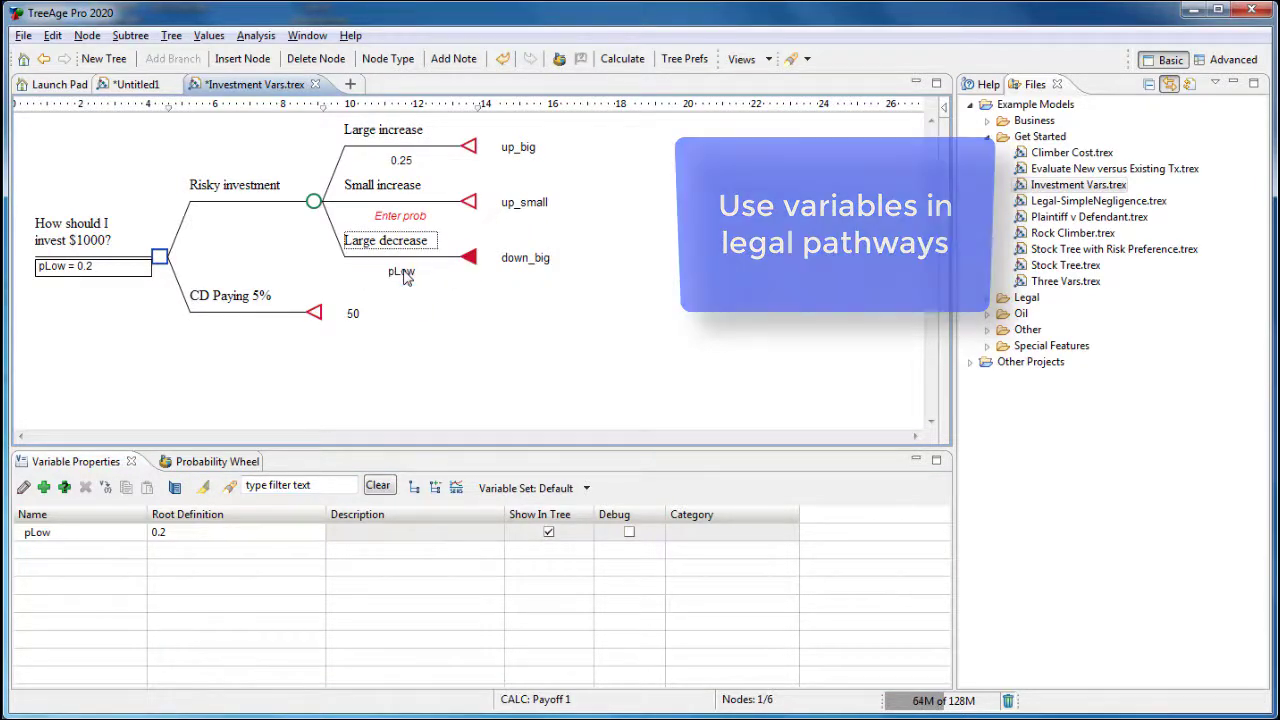
- Set the probability of the Small increase branch to the complement symbol #
click(406, 216)
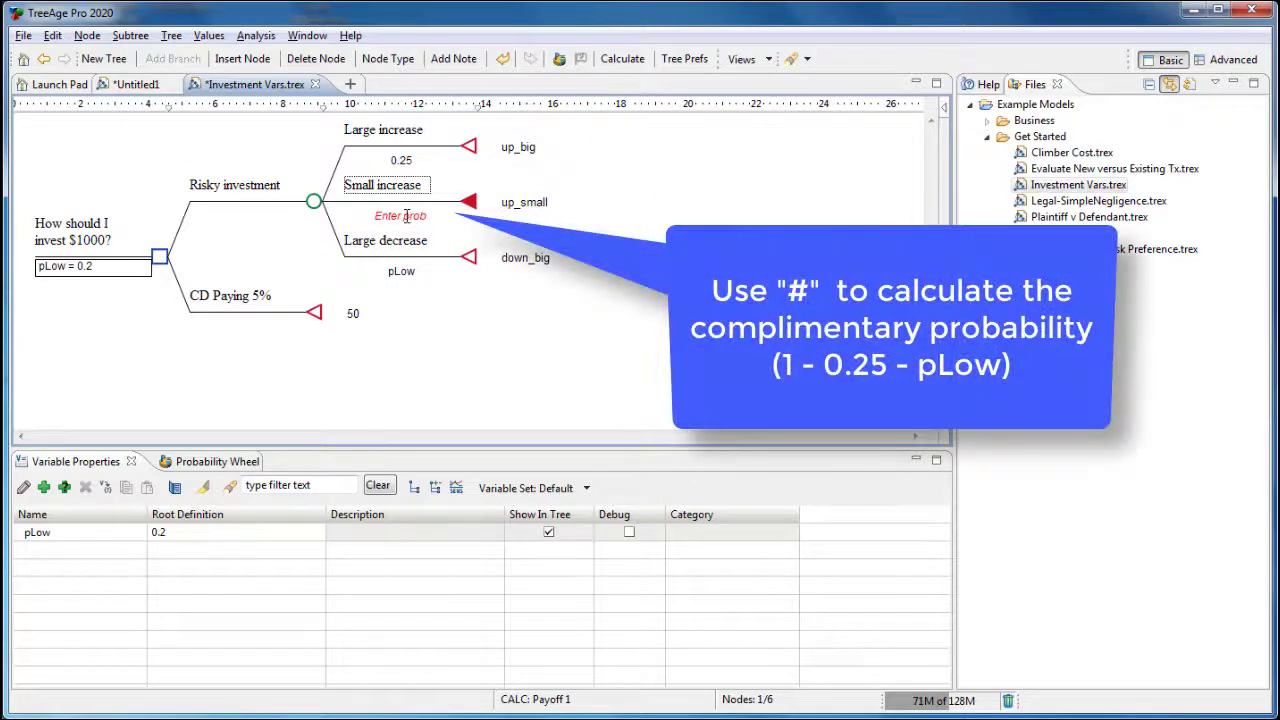
click(406, 216)
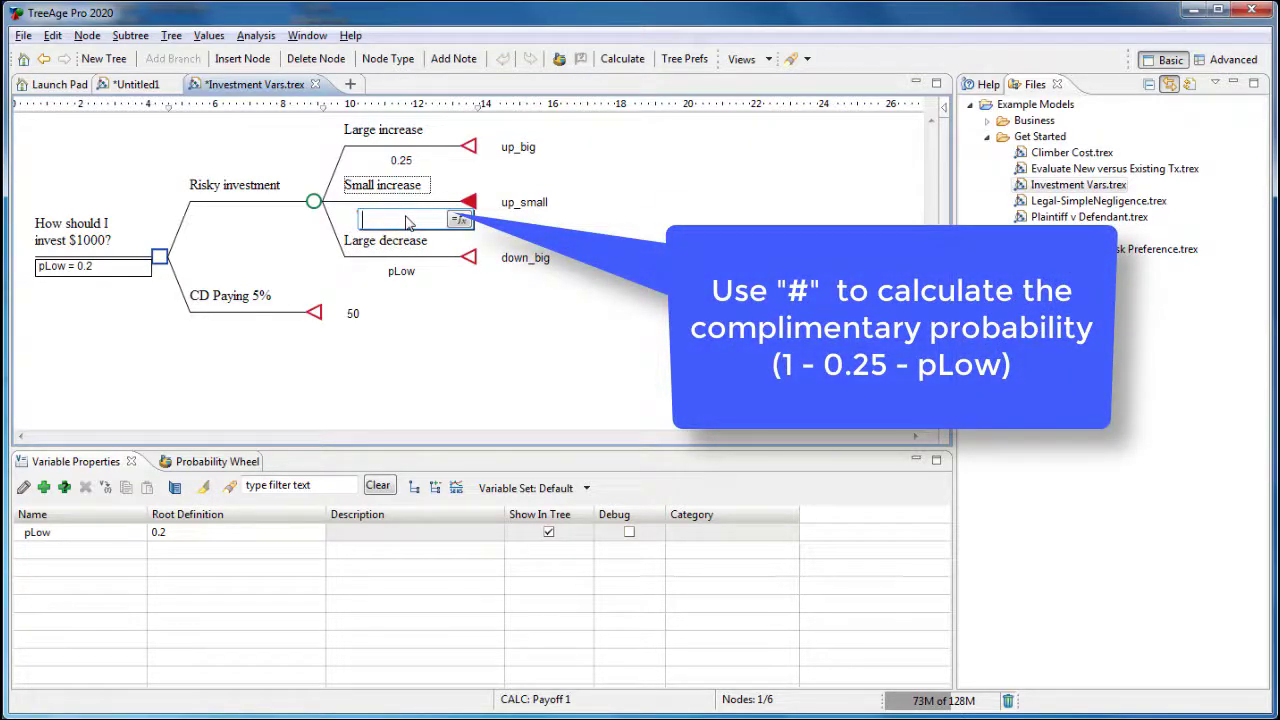
key(Return)
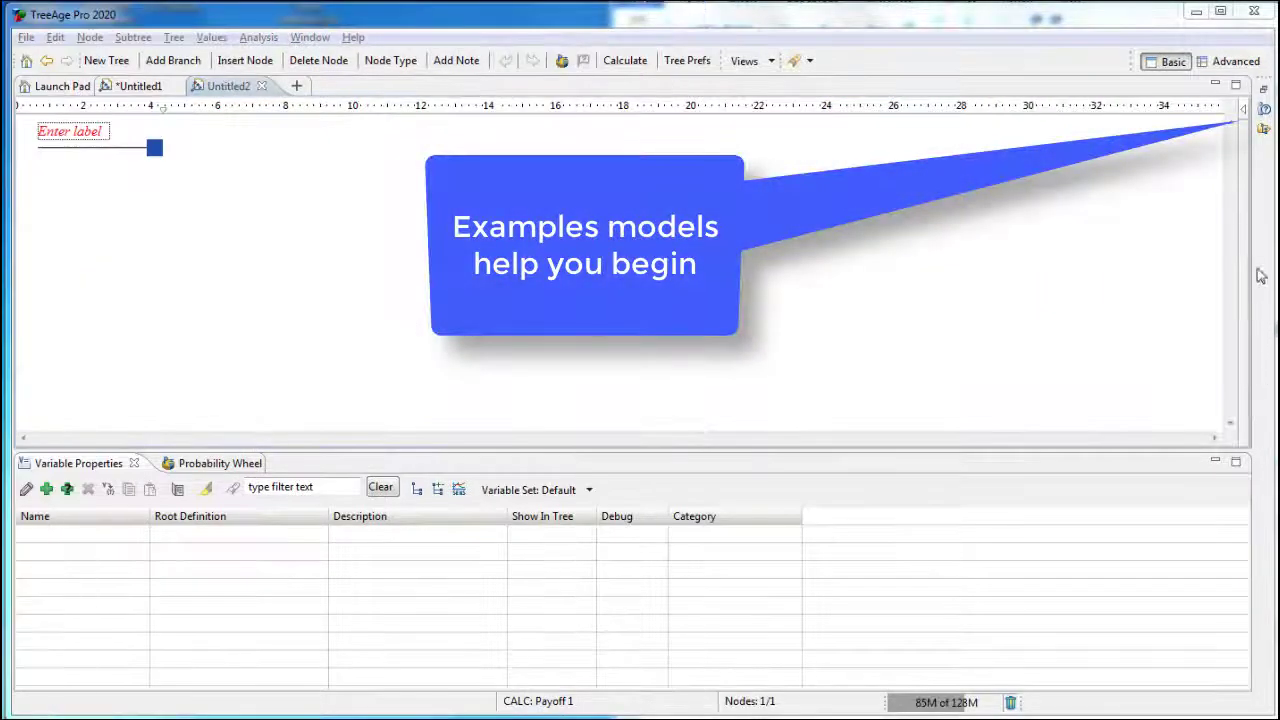
- Restore the Files view and open the example model Investment Vars.trex from the Get Started folder
click(1263, 92)
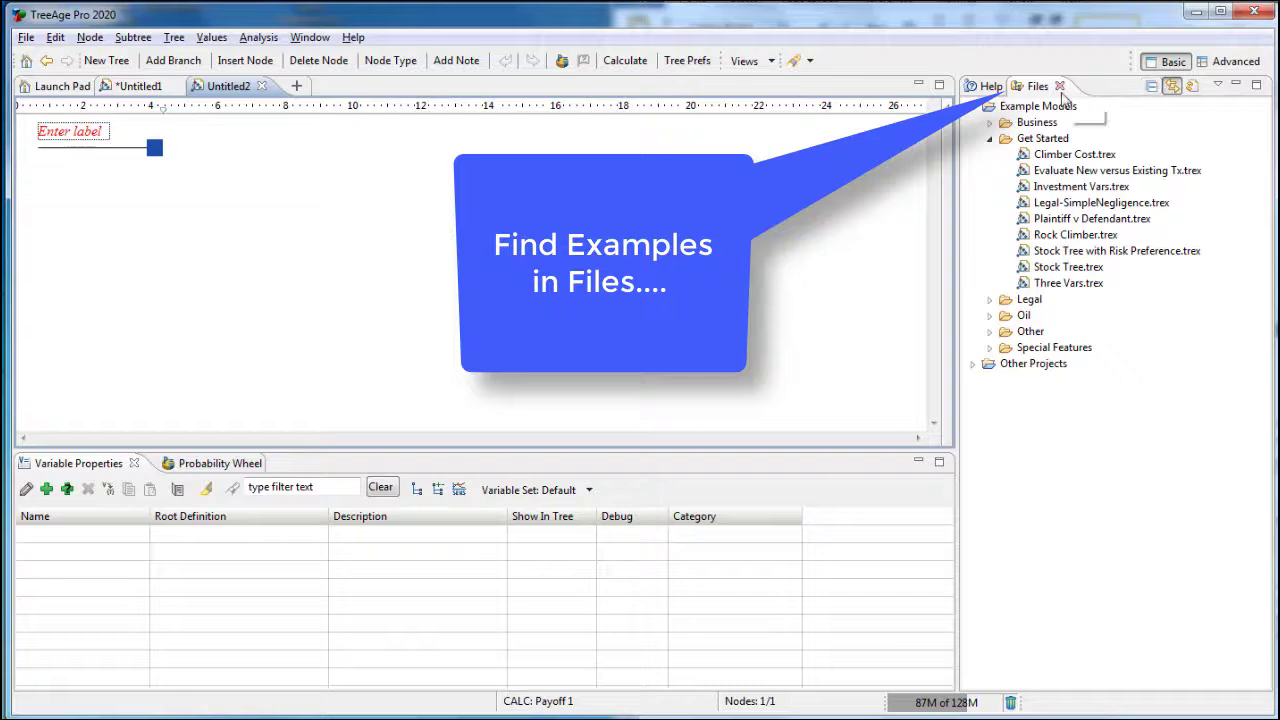
double_click(1004, 142)
double_click(1012, 142)
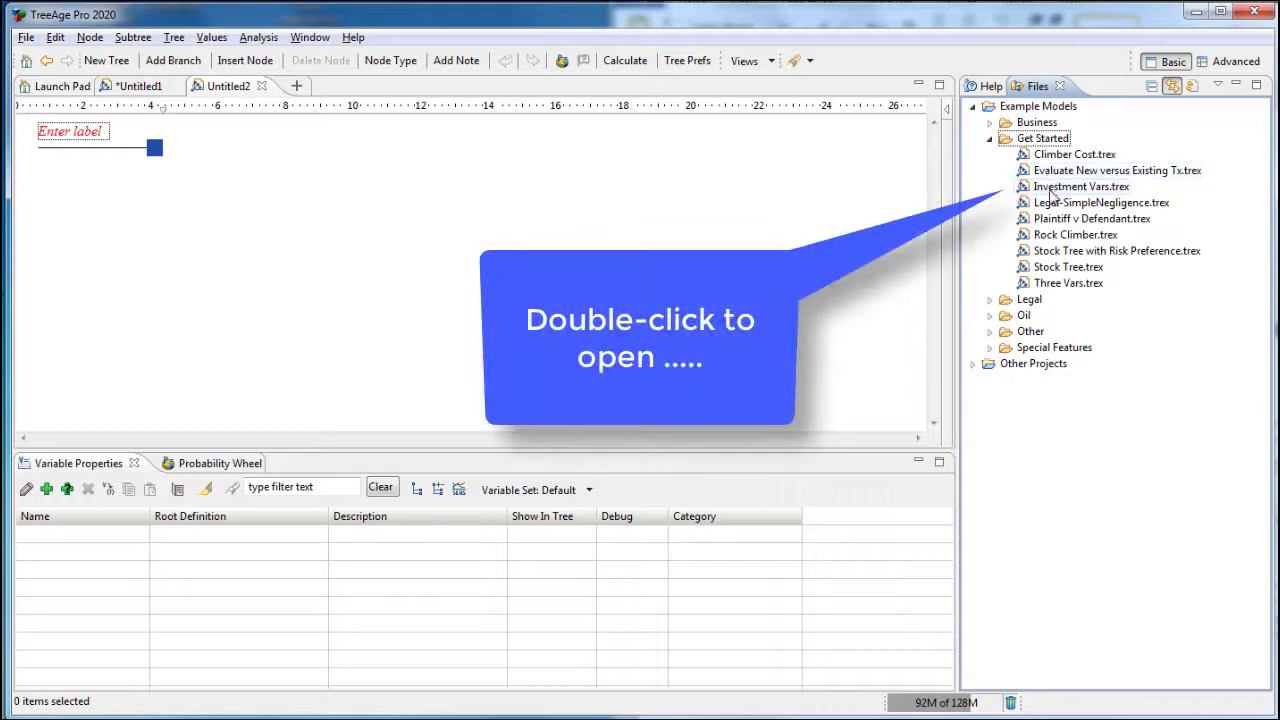
double_click(1050, 190)
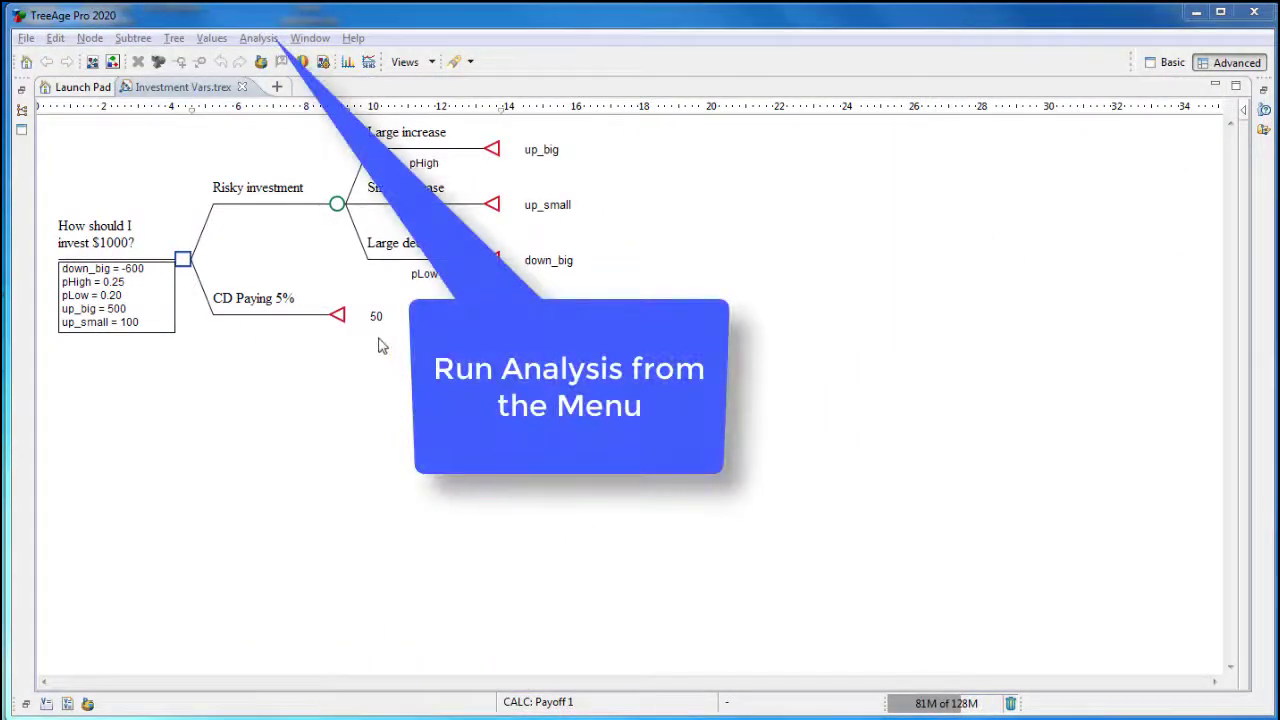
- Roll back the Investment Vars.trex tree to review its expected values, and turn Roll Back off again
click(258, 38)
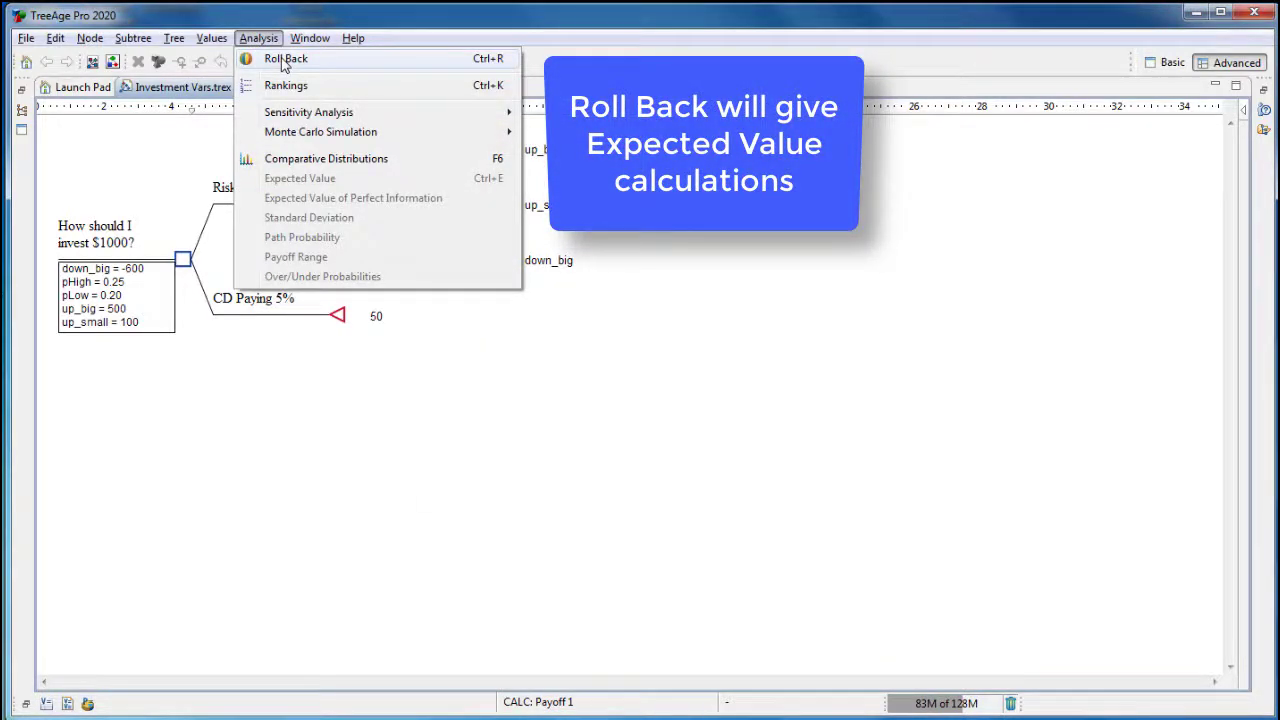
click(284, 60)
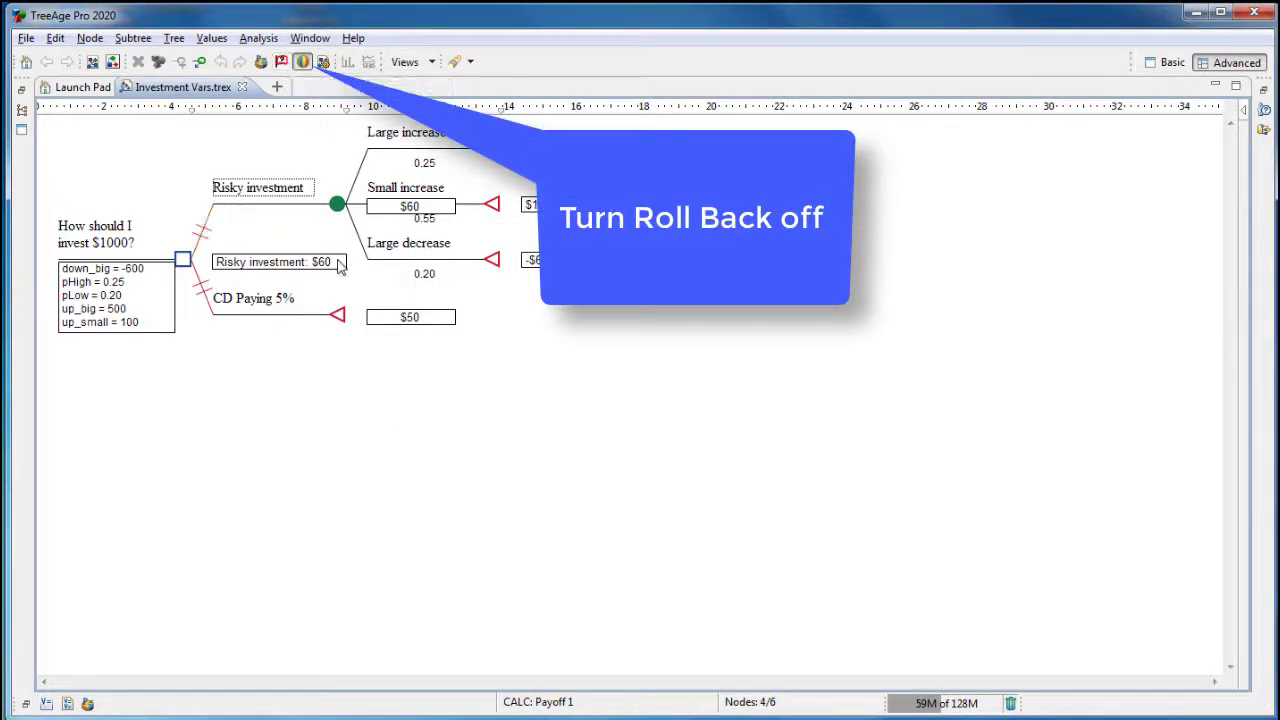
click(302, 62)
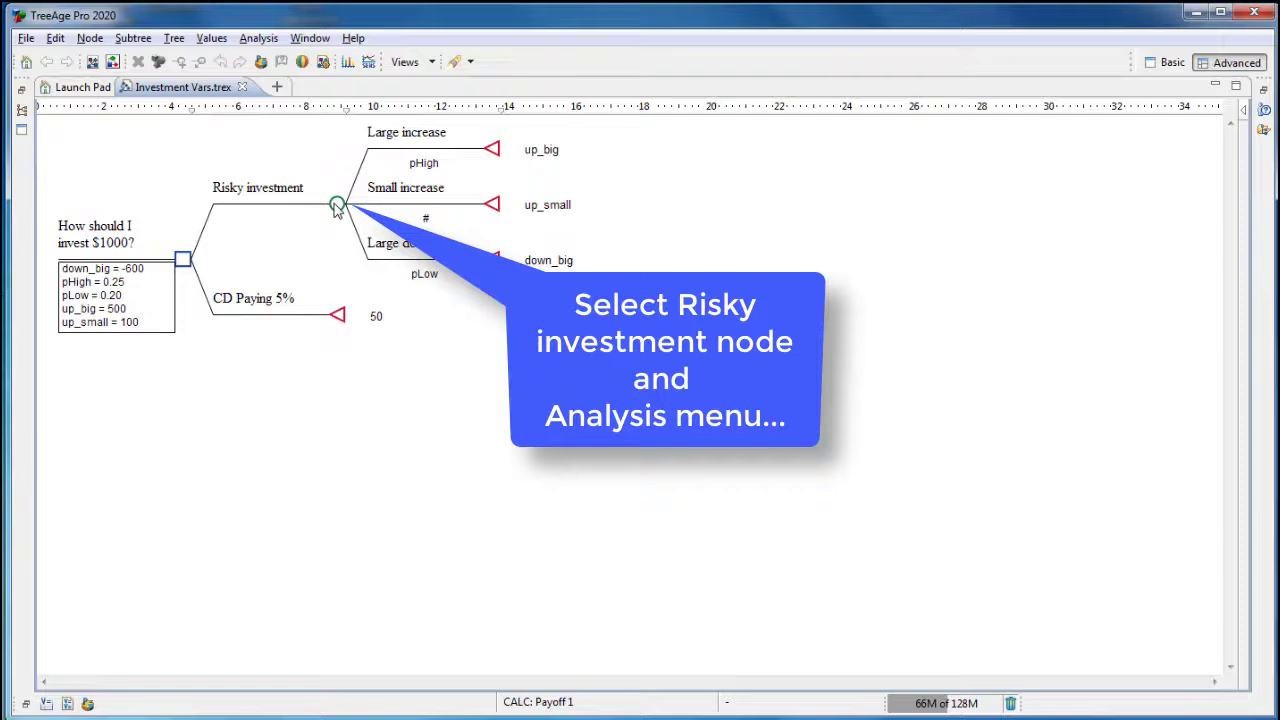
- Generate a Probability Distribution histogram for the Risky investment node and return to the Investment Vars.trex tree
click(337, 205)
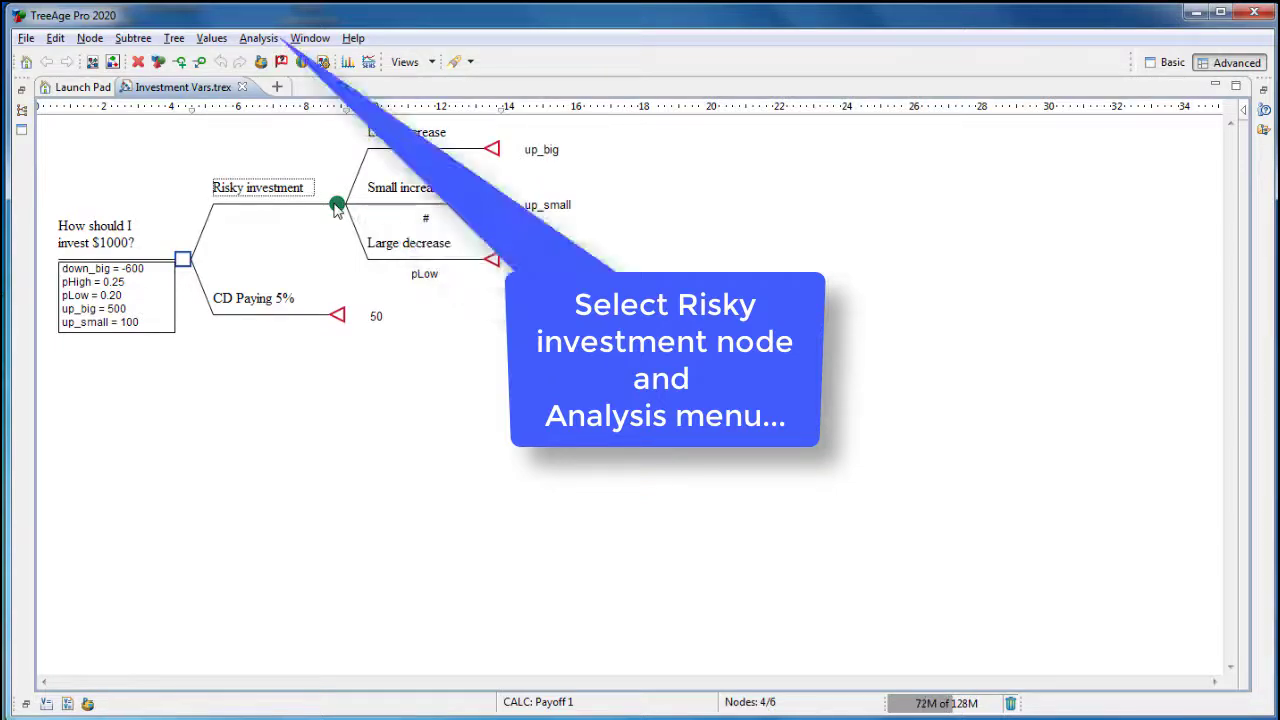
click(258, 38)
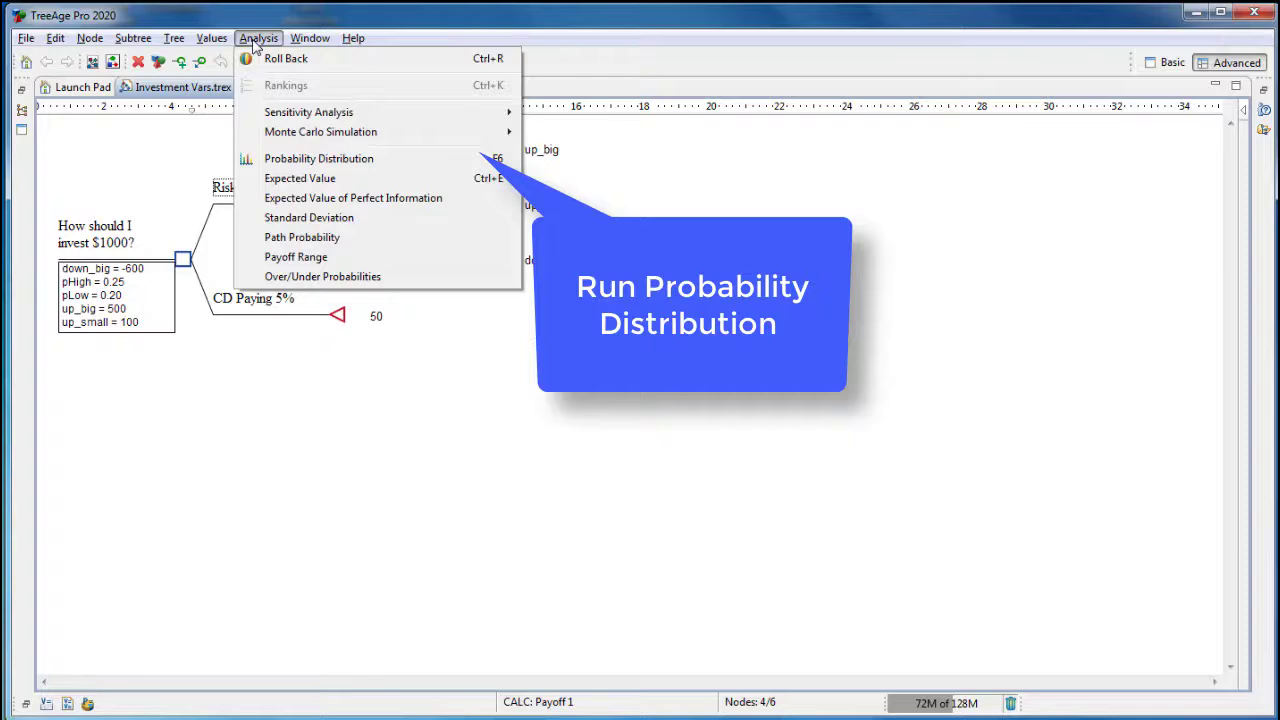
click(303, 163)
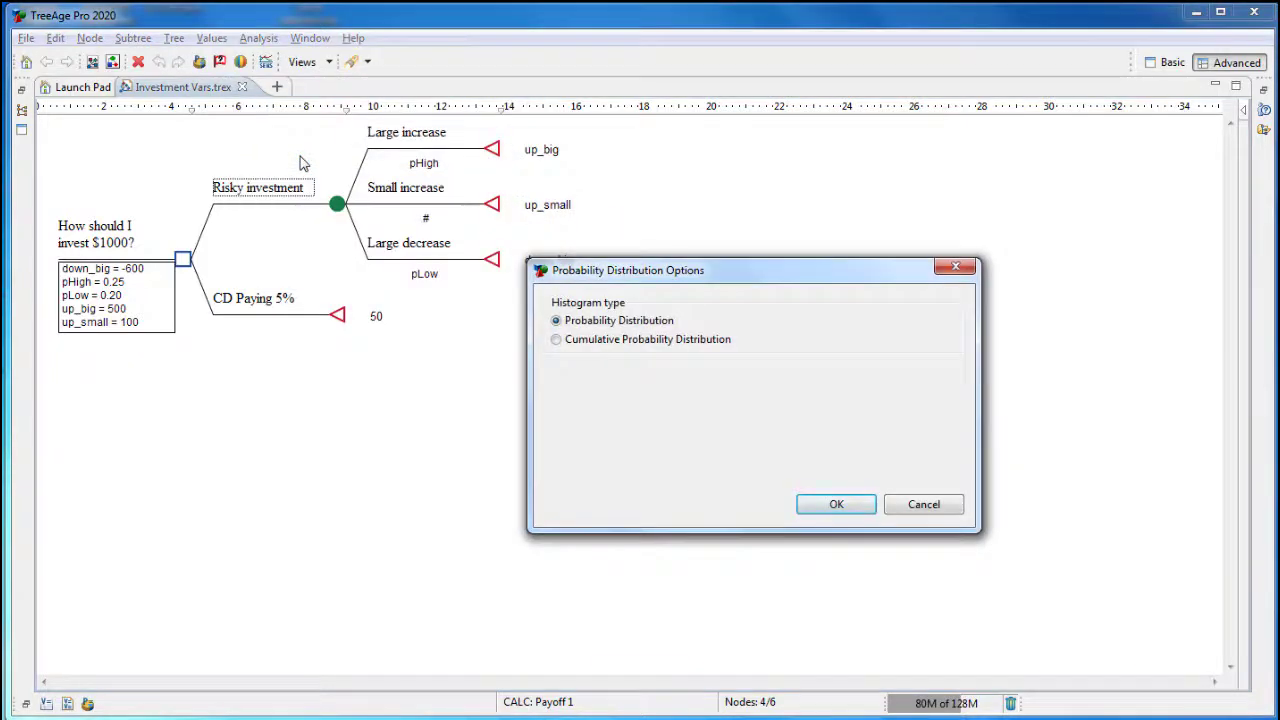
click(801, 511)
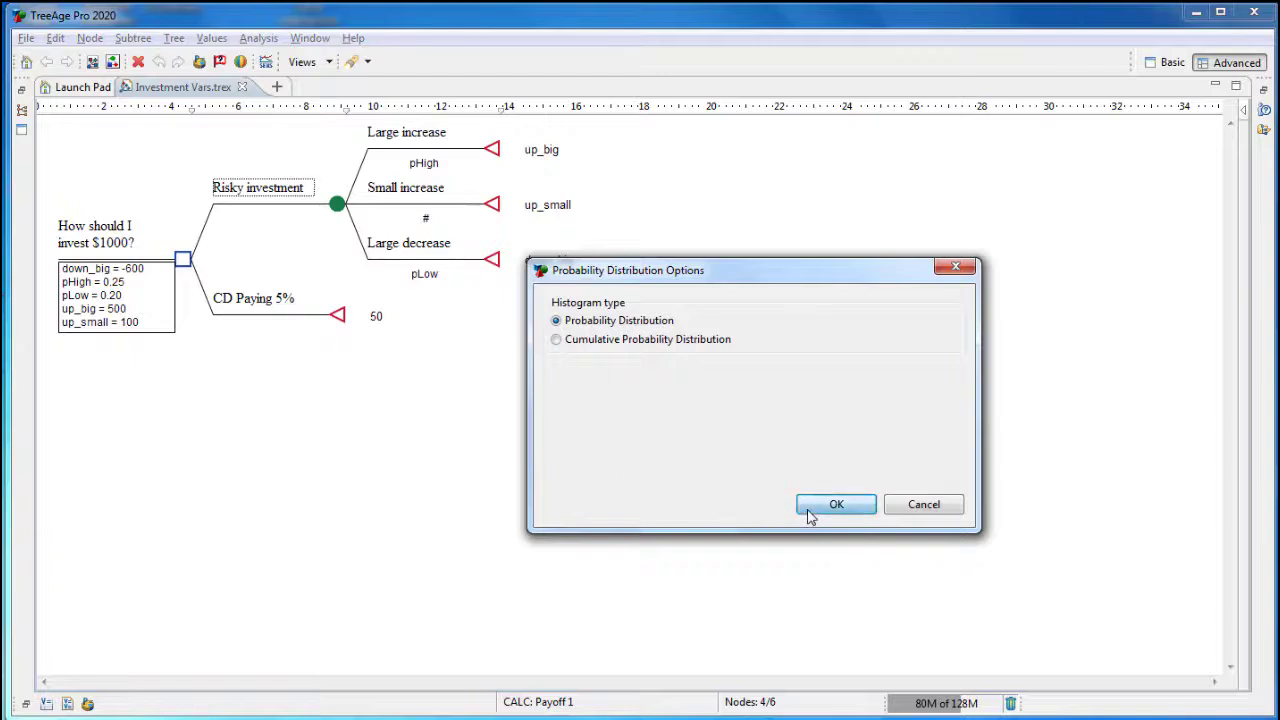
click(768, 453)
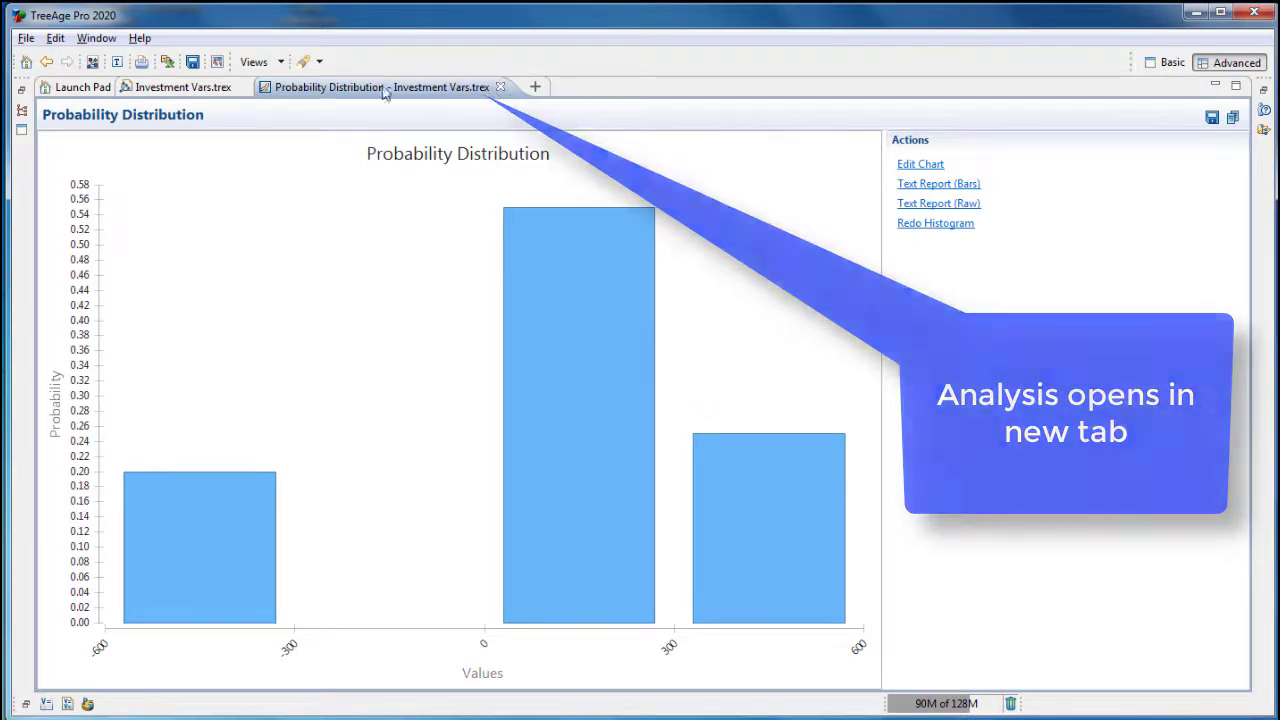
click(183, 87)
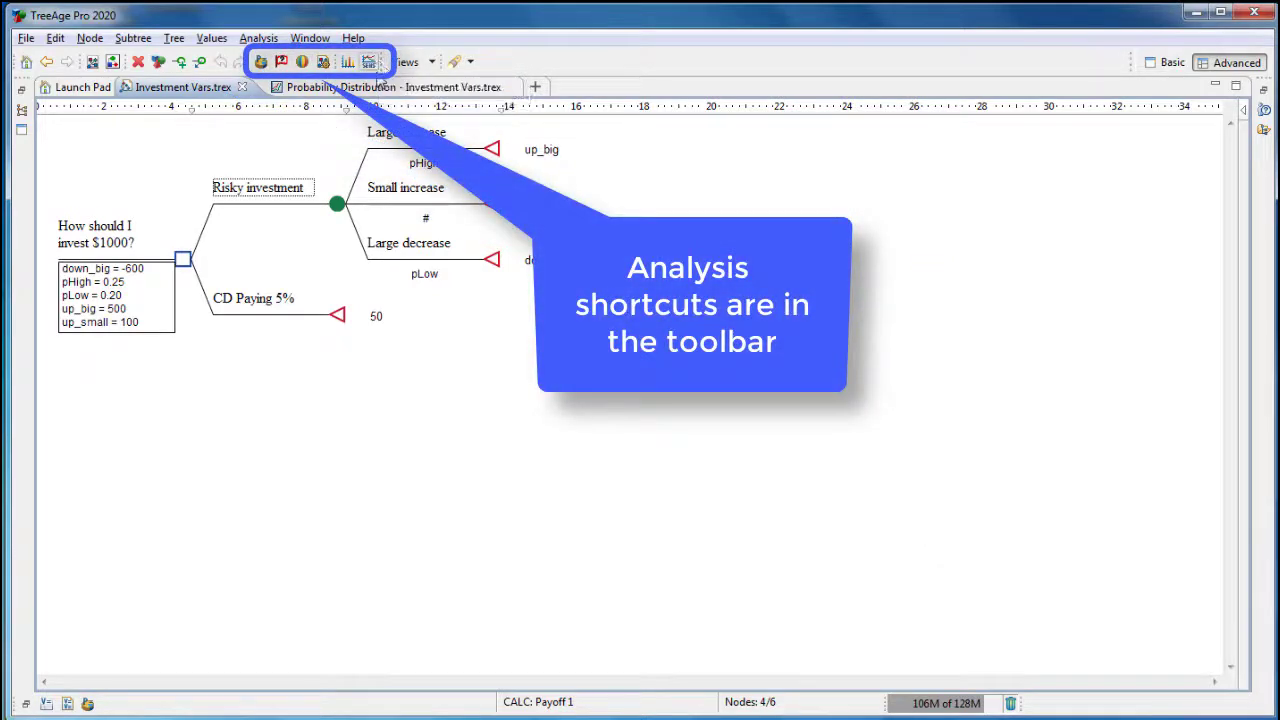
click(370, 90)
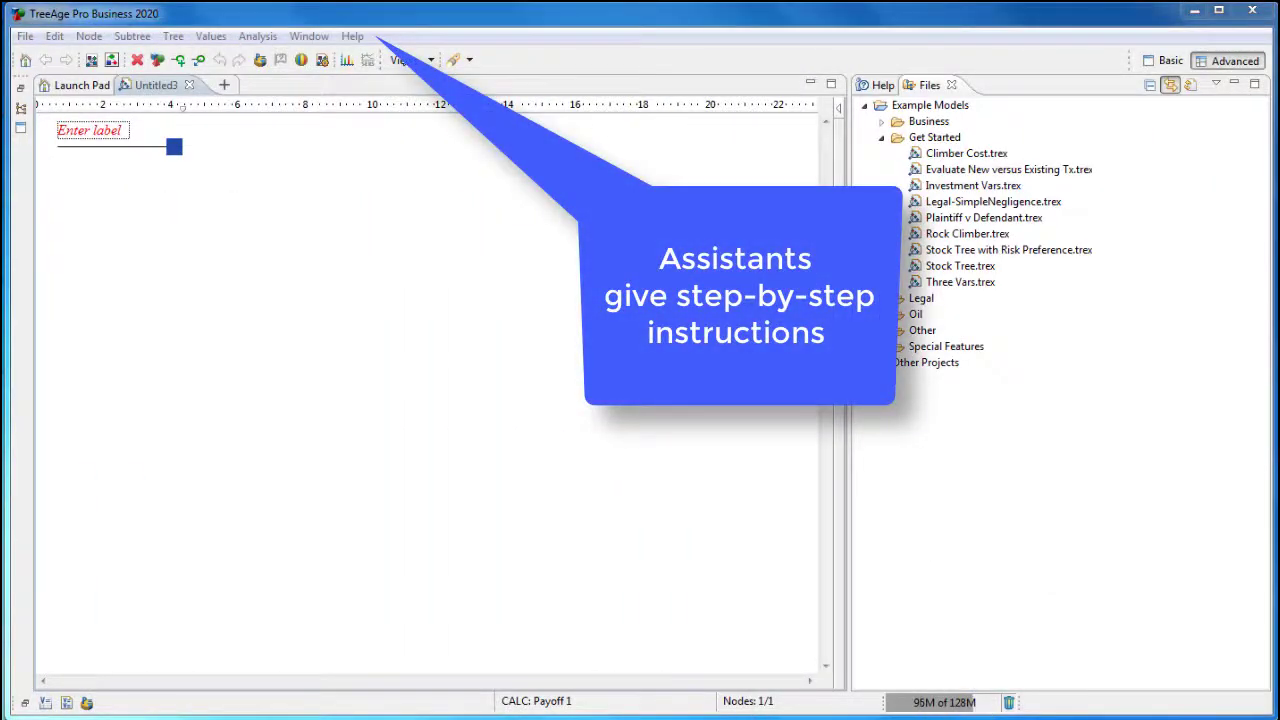
- Start the New Legal Tree assistant to create a legal decision tree with step-by-step instructions
click(353, 37)
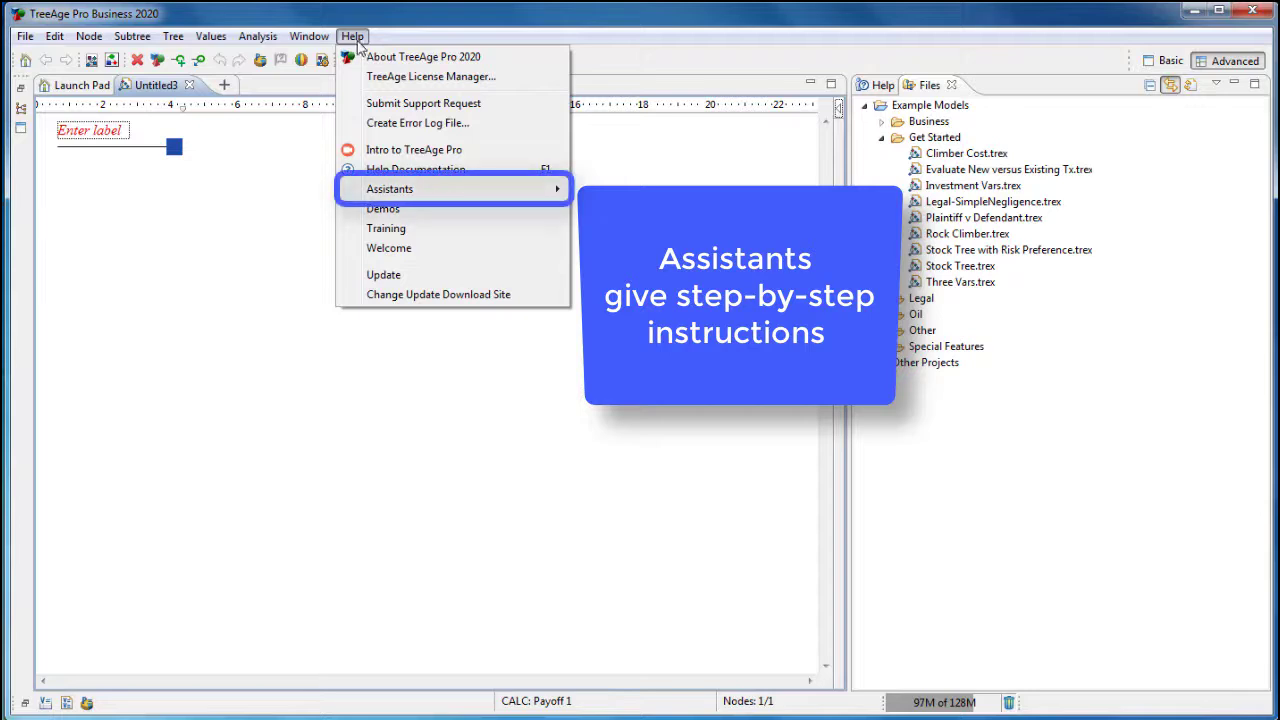
mouse_move(416, 190)
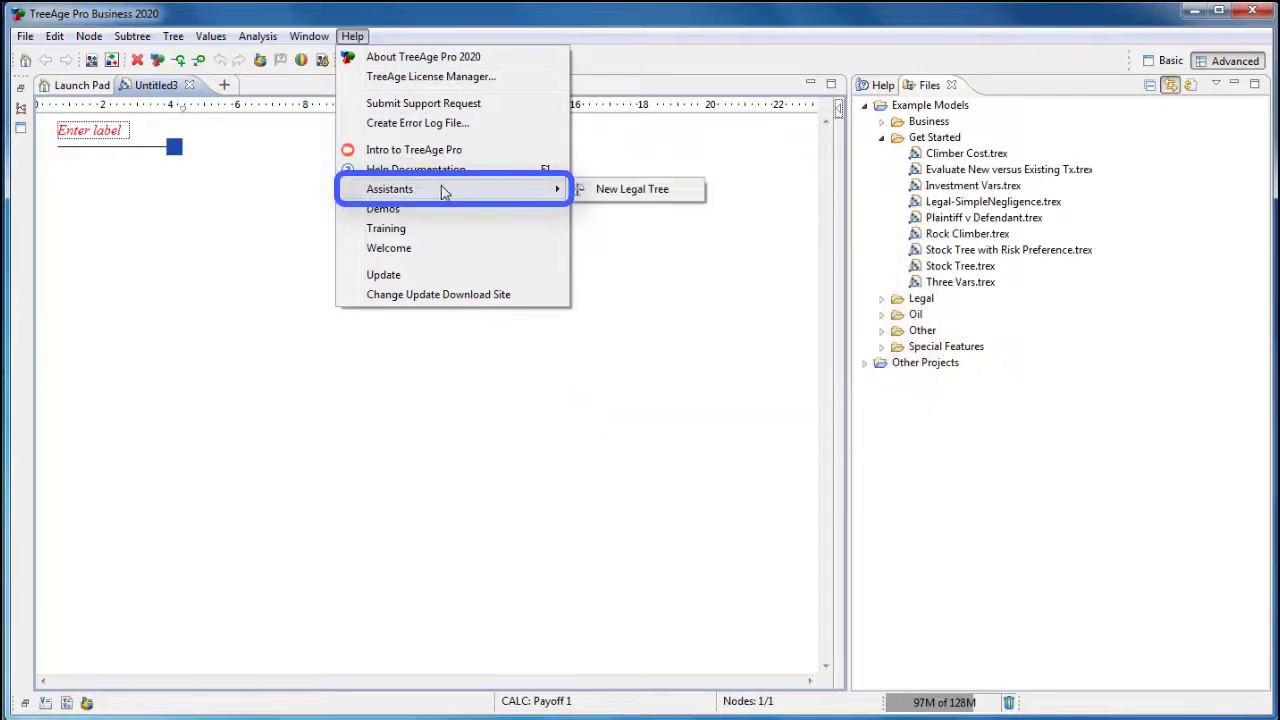
click(603, 192)
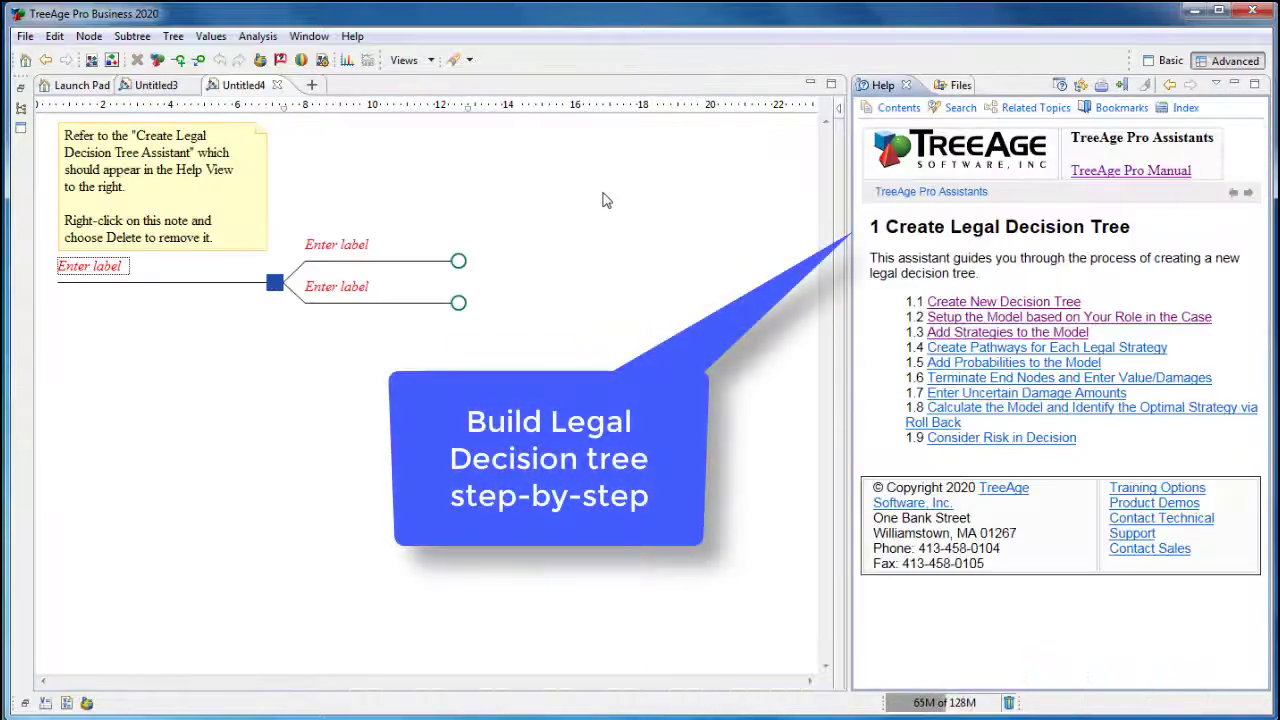
- Read through the legal tree assistant from section 1.1 Create New Decision Tree to section 1.3 Add Strategies to the Model
click(993, 304)
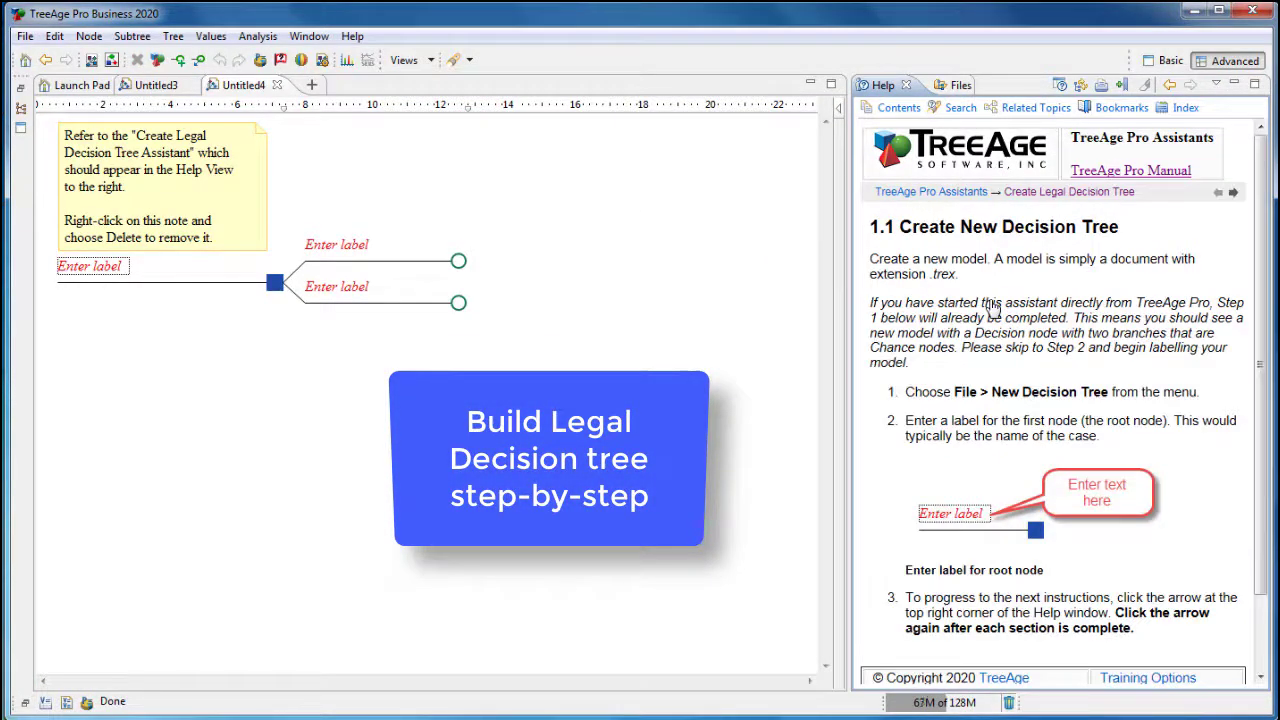
mouse_move(1265, 265)
mouse_down()
mouse_move(1264, 318)
mouse_move(1265, 264)
mouse_up()
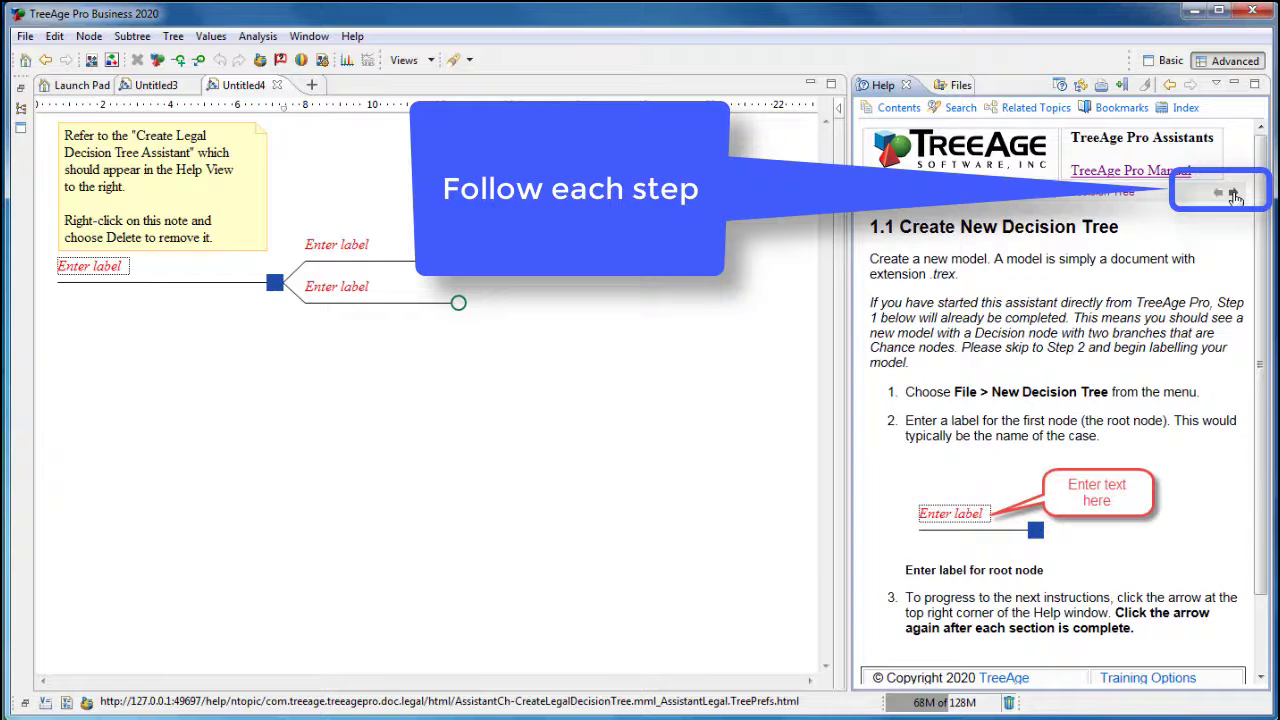
click(1234, 194)
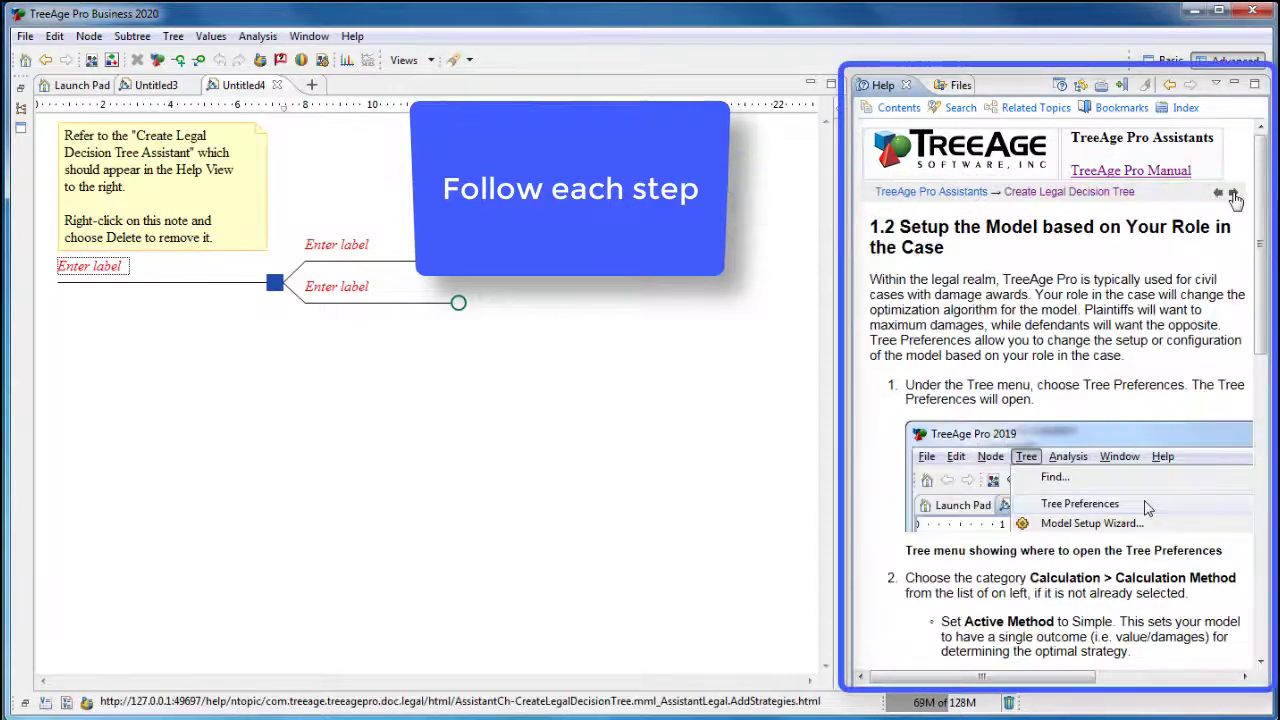
scroll(1248, 303, down, 3)
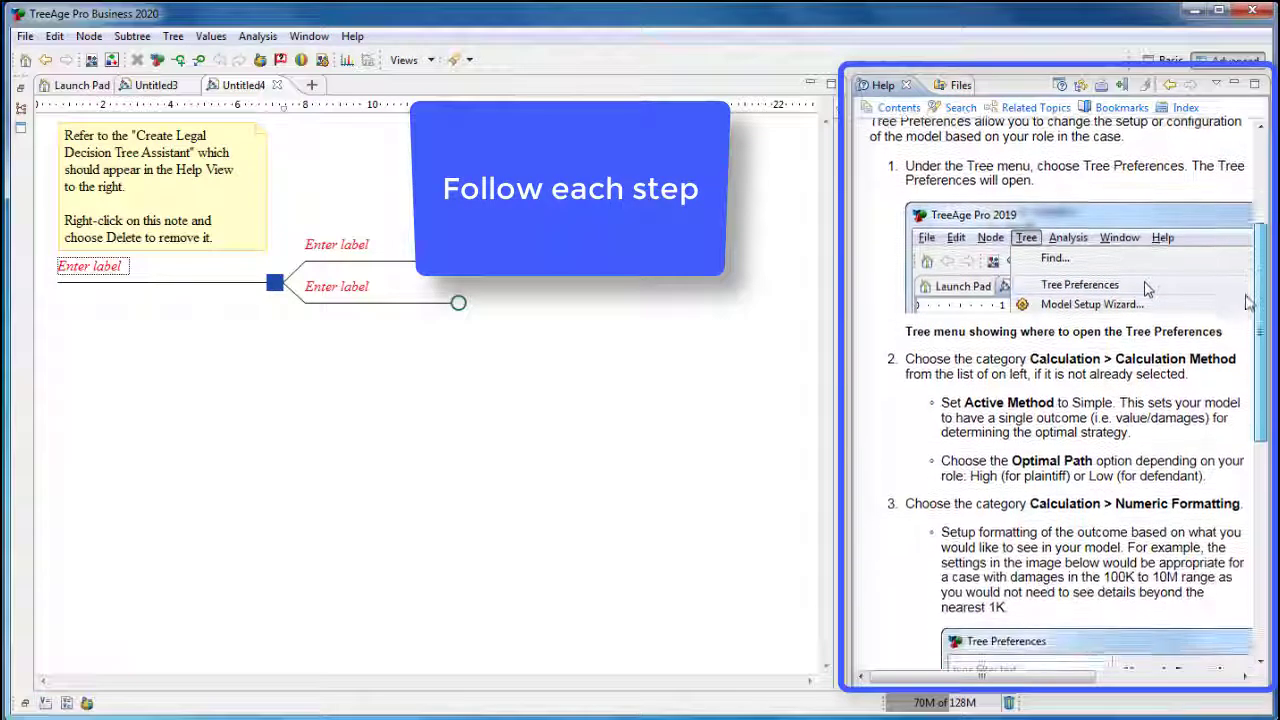
scroll(1248, 303, down, 2)
scroll(1255, 270, up, 4)
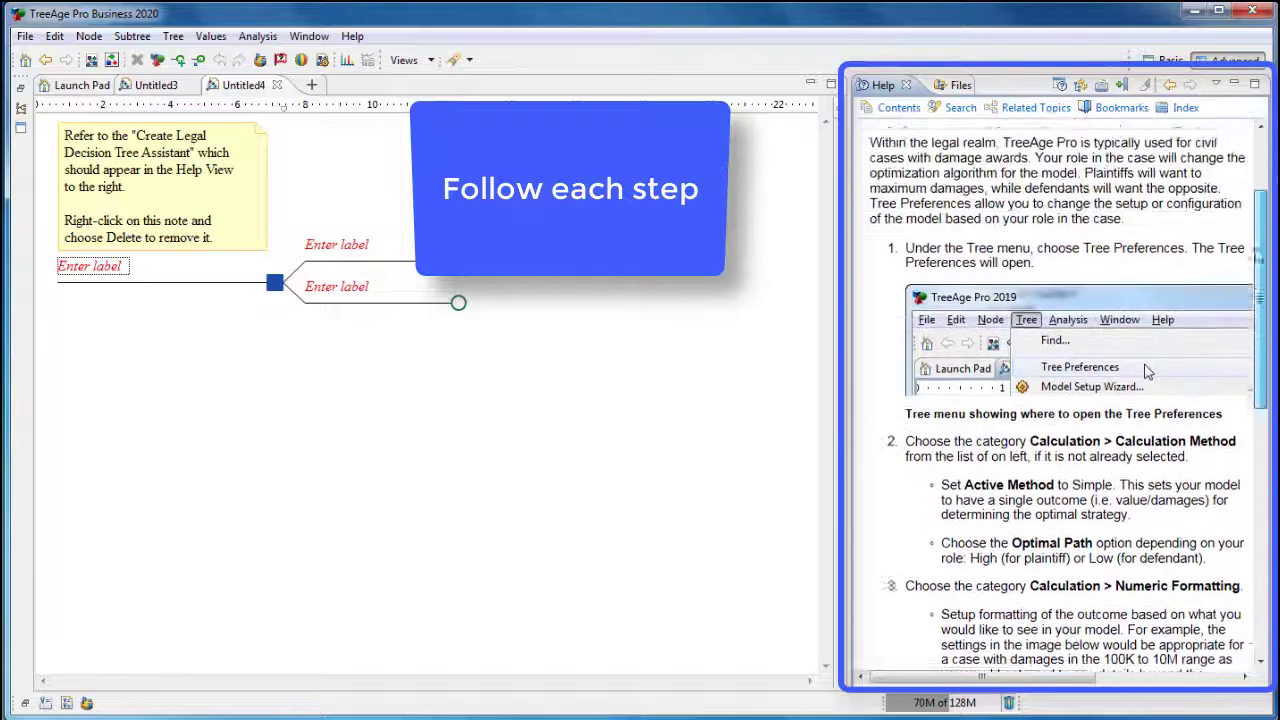
scroll(1258, 257, up, 2)
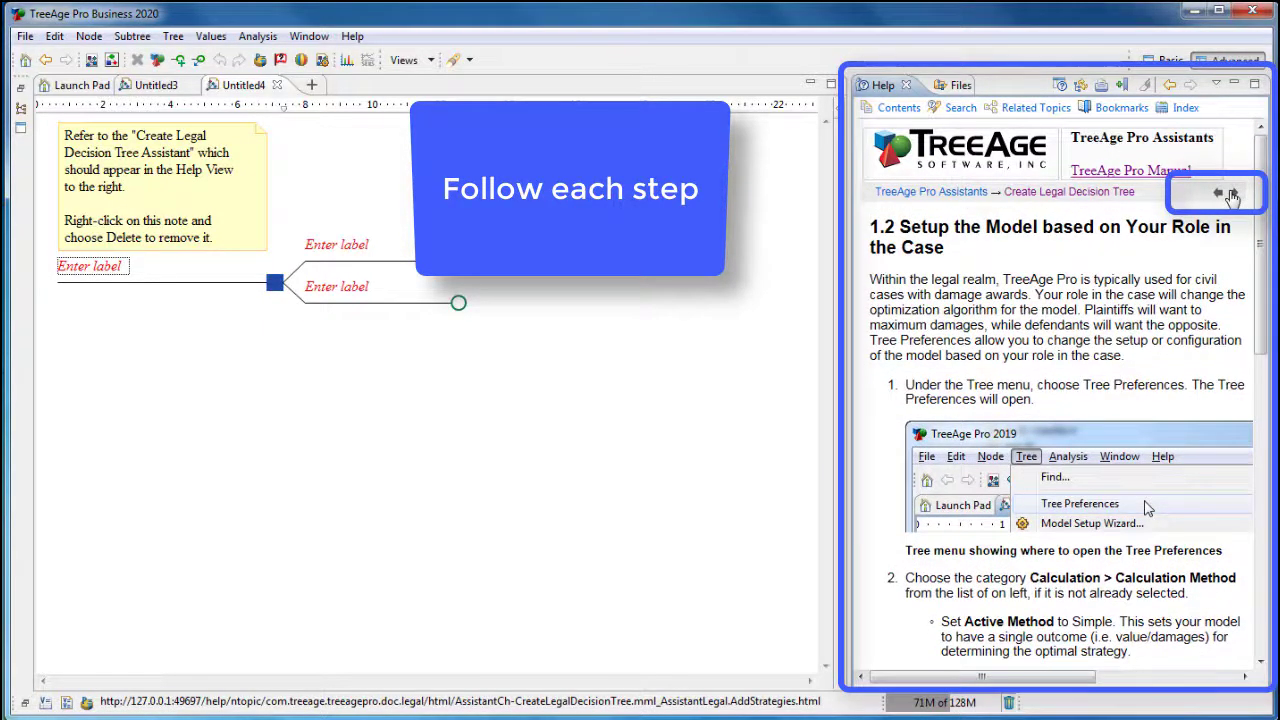
click(1232, 194)
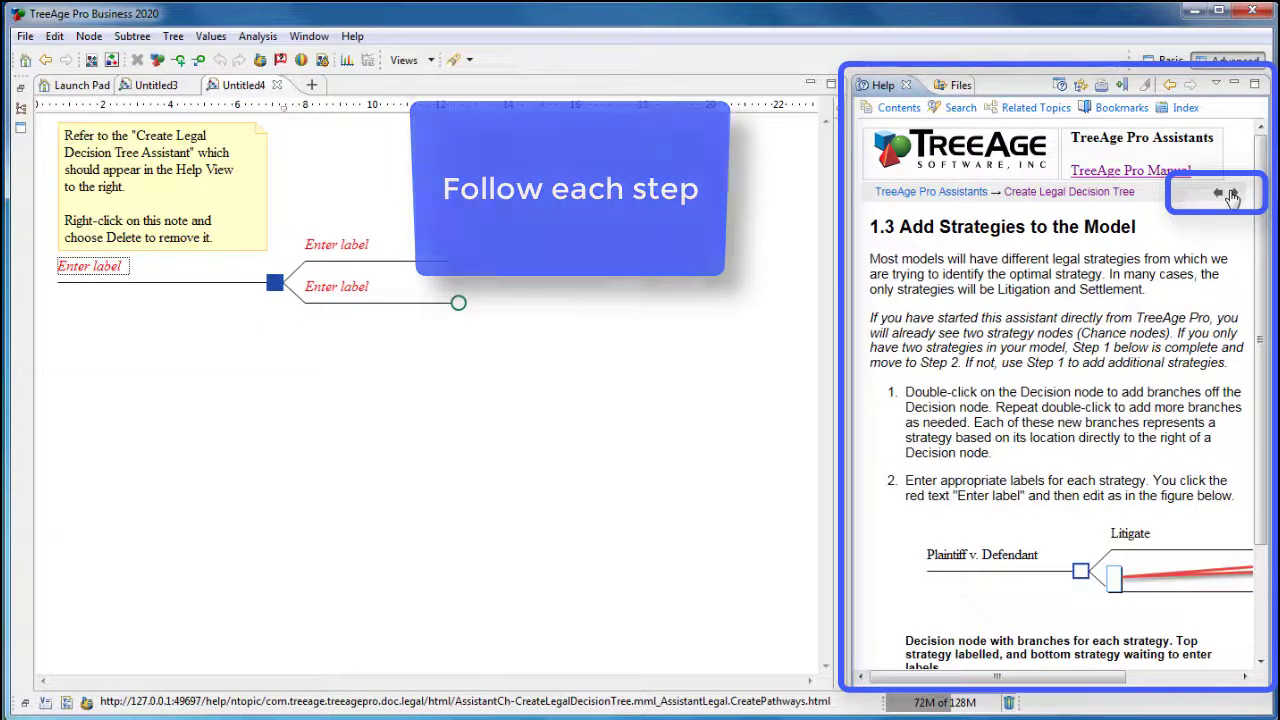
- Open the Help Documentation and search it for "Probability wheel"
click(352, 38)
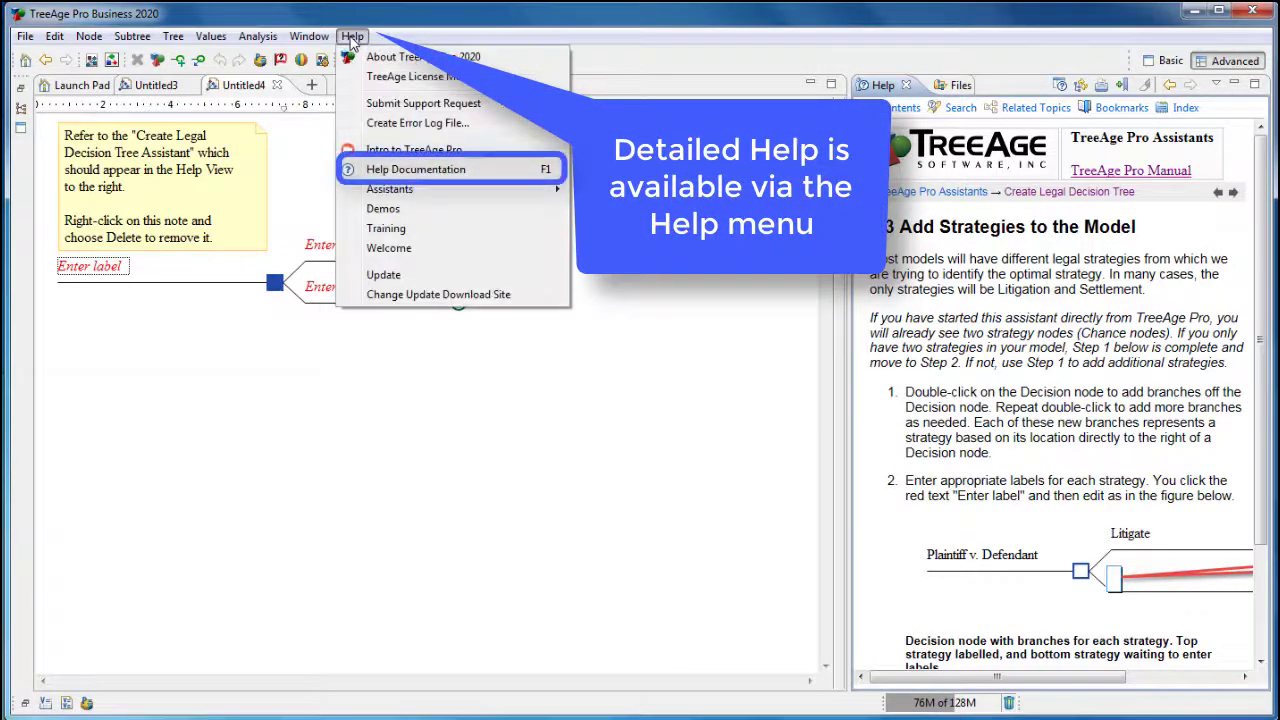
click(403, 176)
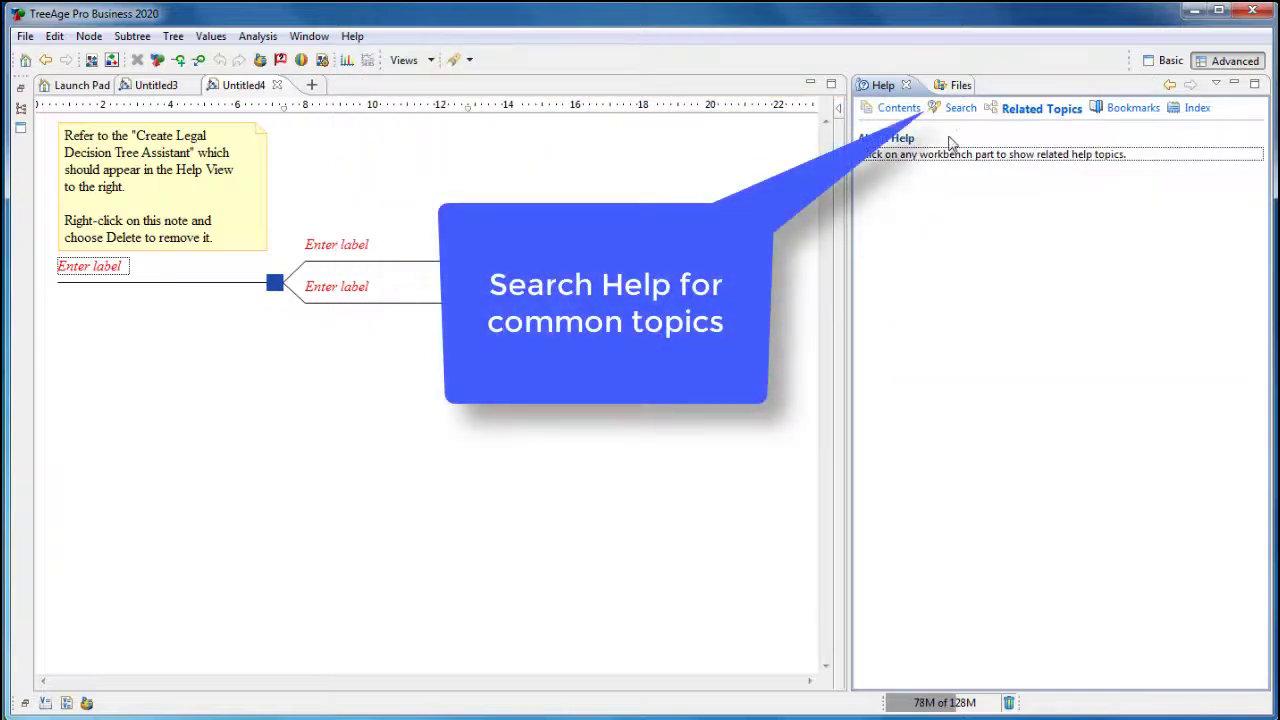
click(960, 112)
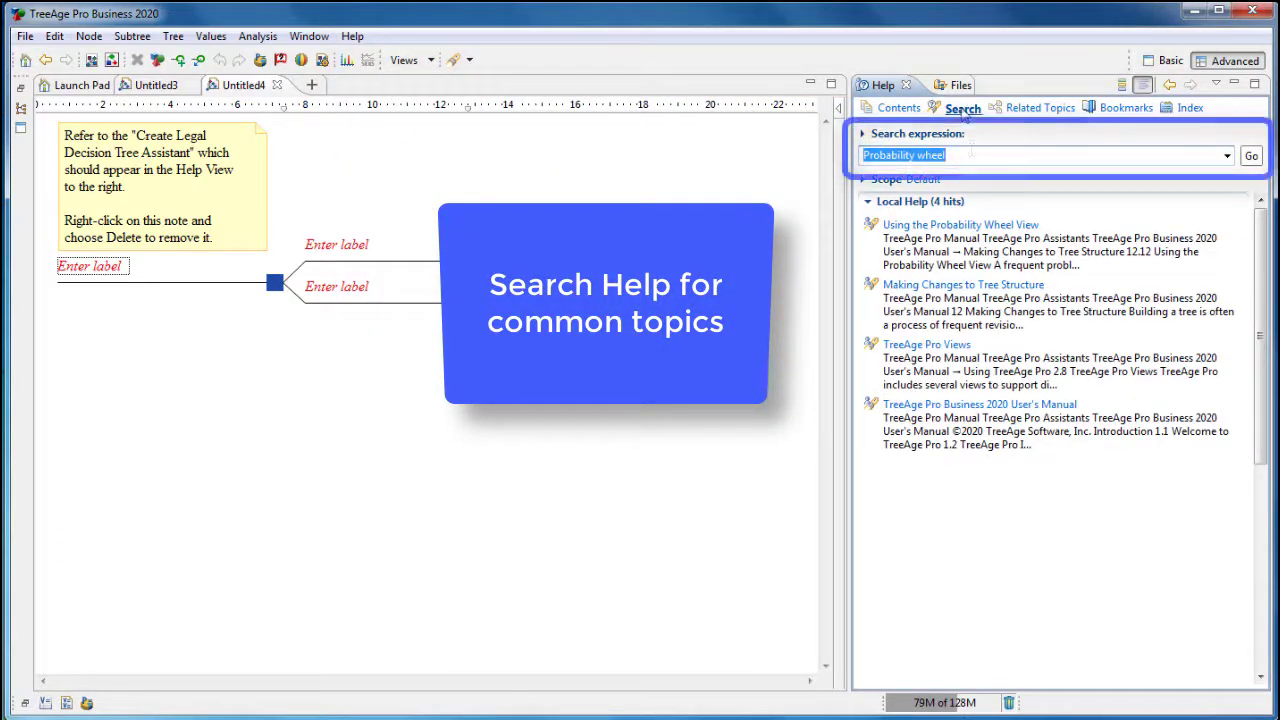
click(964, 155)
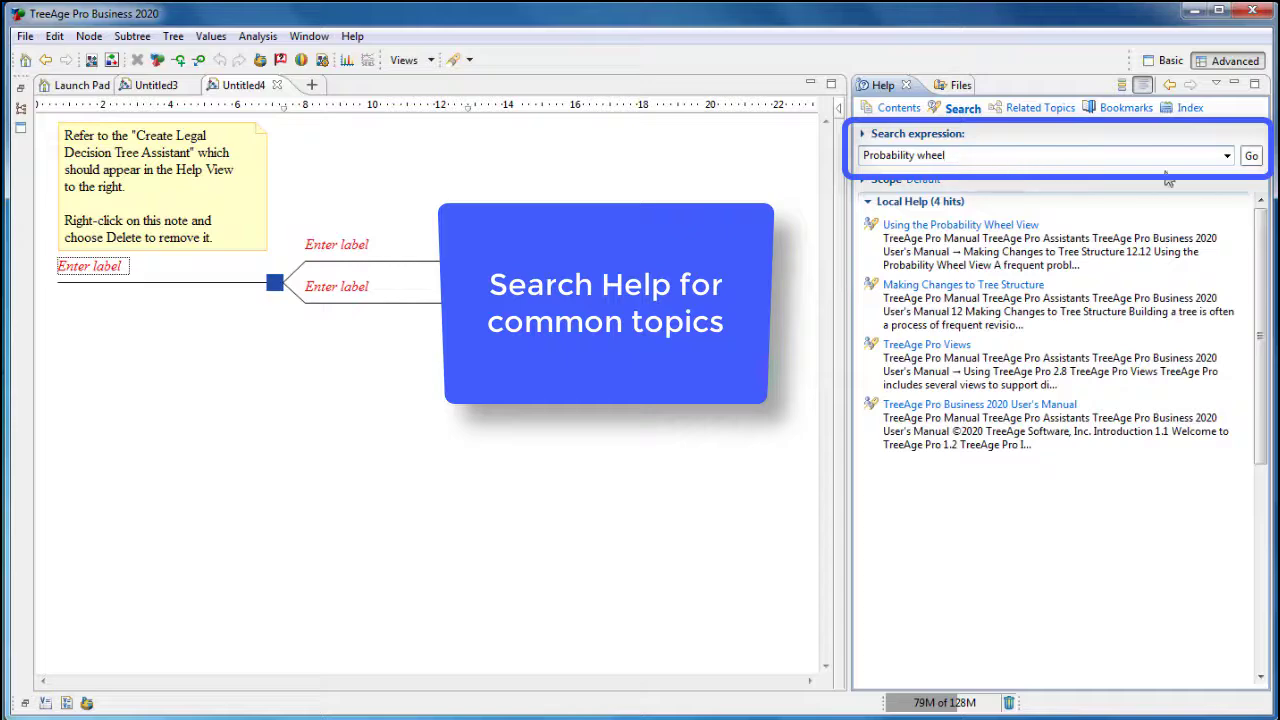
click(1250, 157)
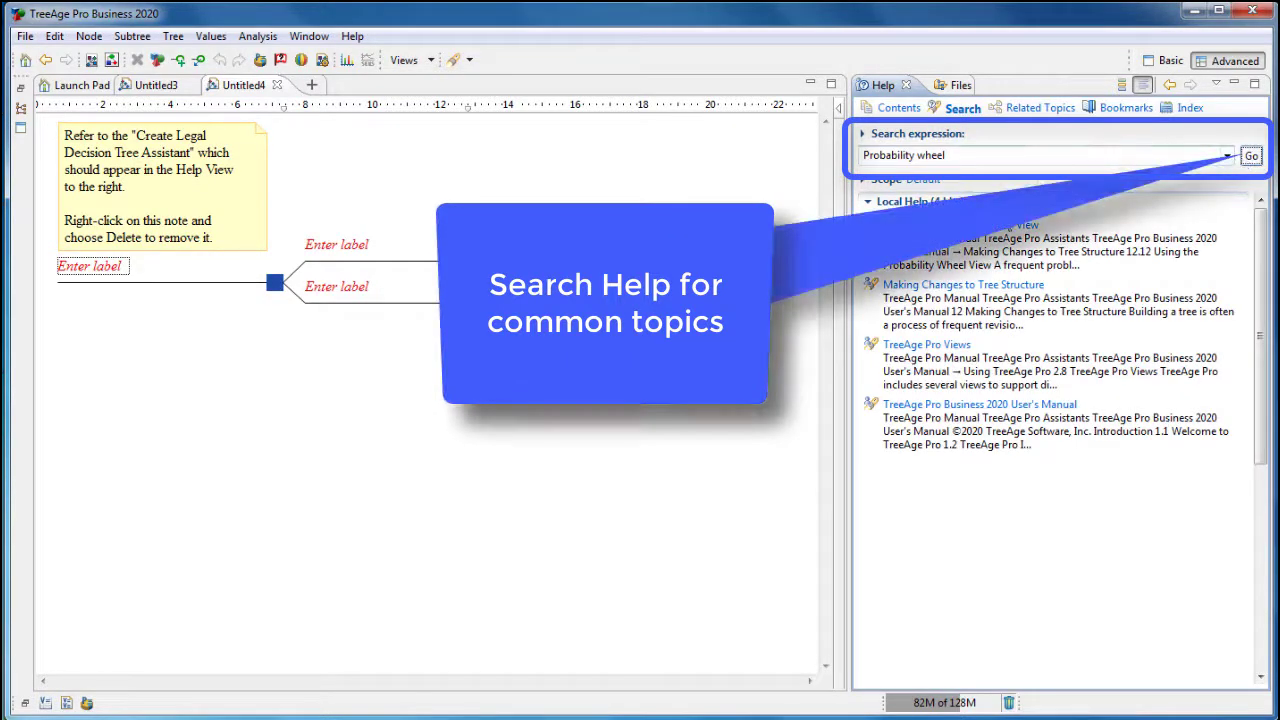
- Read the help topic Using the Probability Wheel View and go back to the preceding manual section
click(1000, 226)
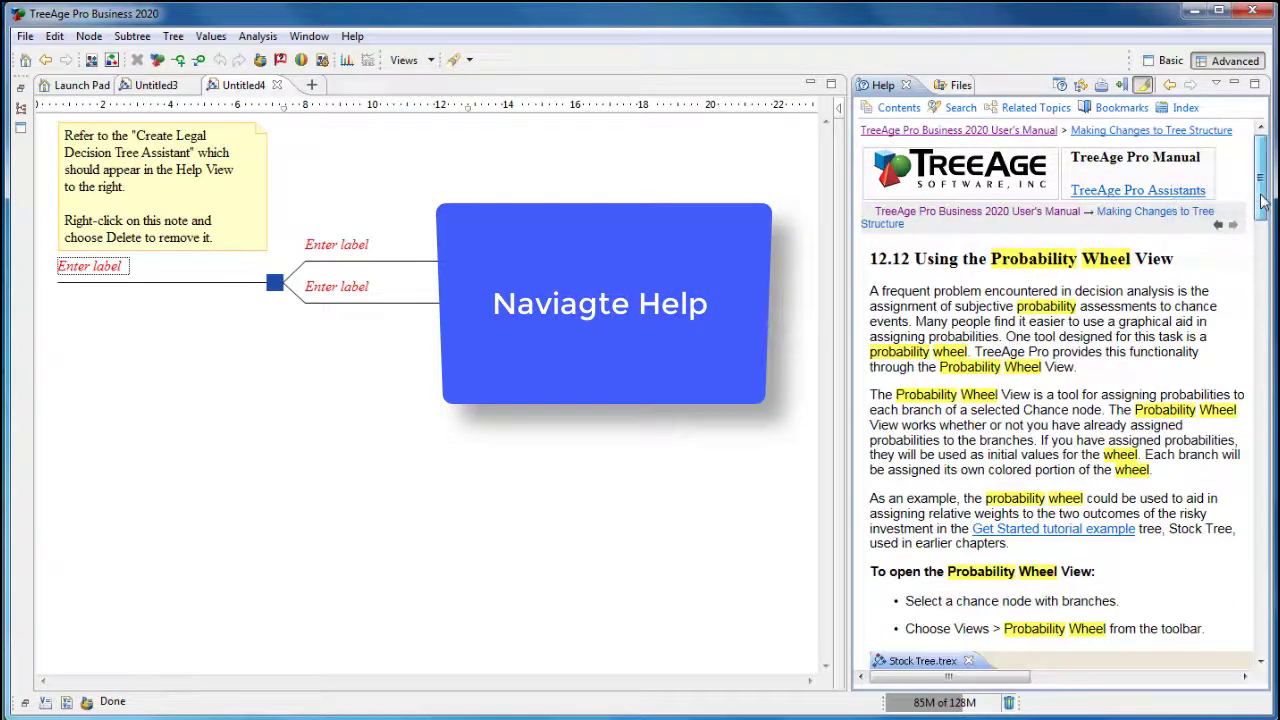
mouse_move(1262, 201)
mouse_down()
mouse_move(1268, 330)
mouse_move(1263, 187)
mouse_up()
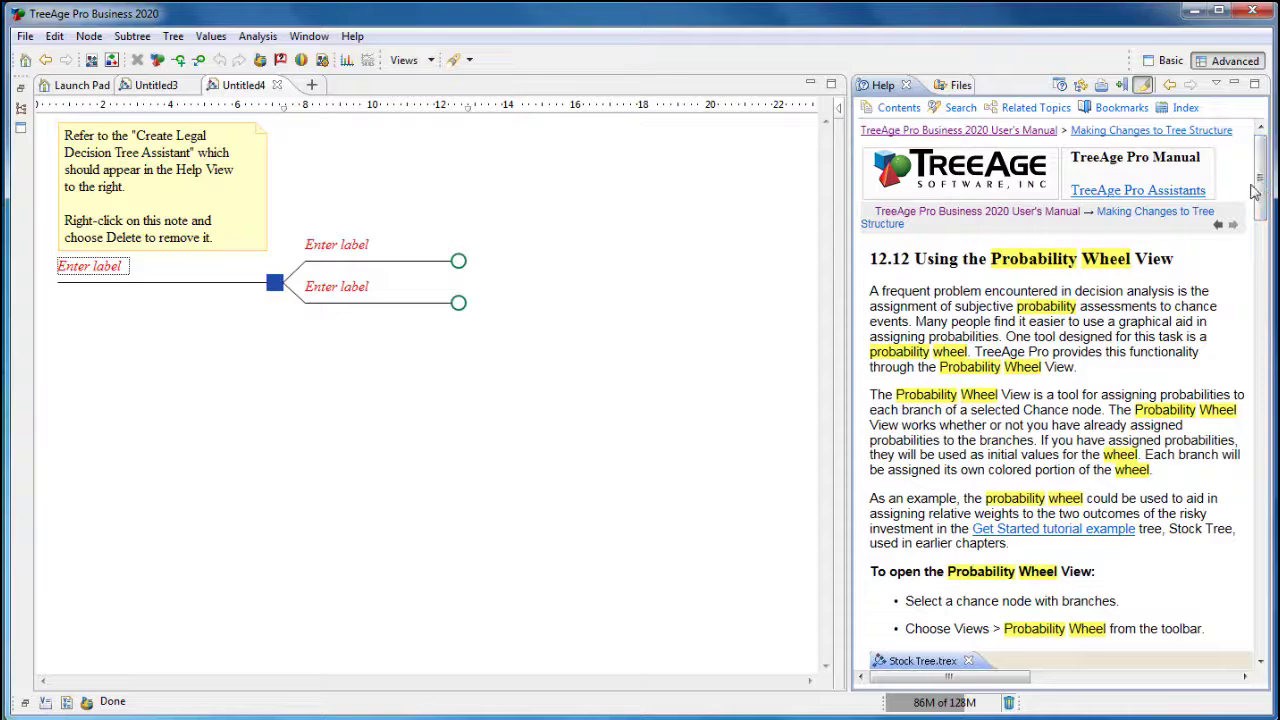
click(1218, 228)
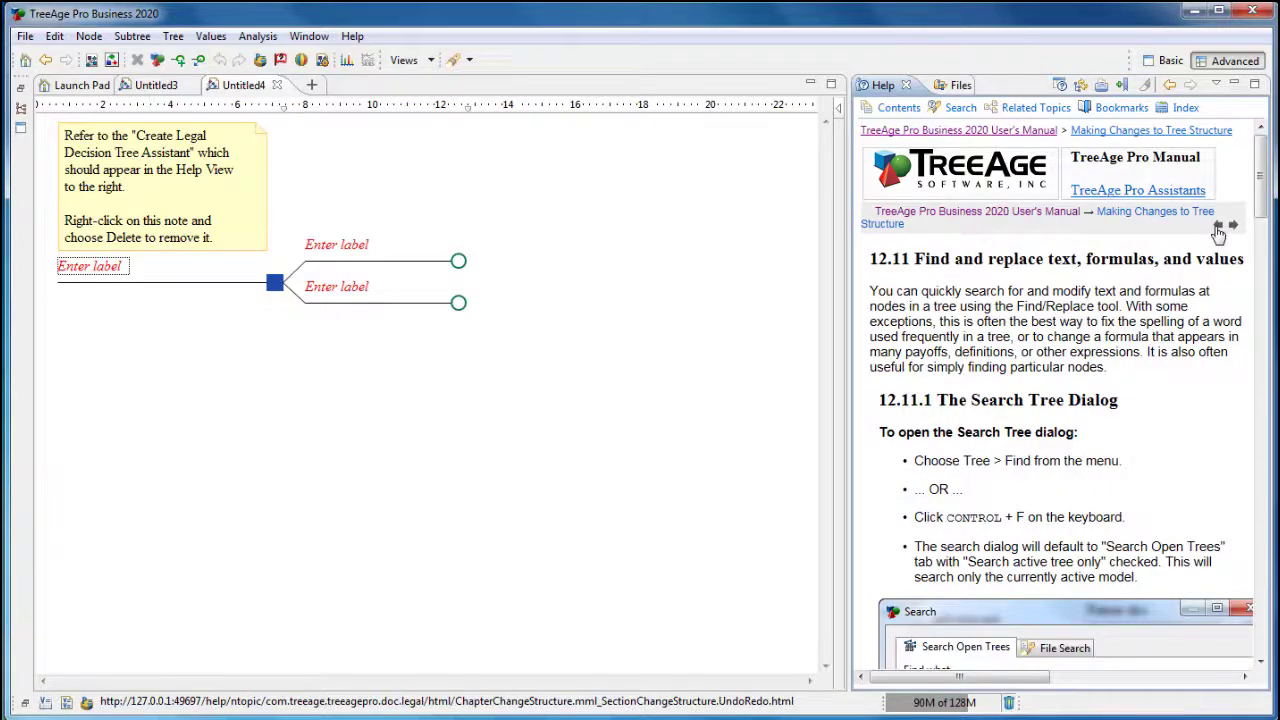
- Switch from the legal decision tree to the Launch Pad for creating and opening models
click(84, 86)
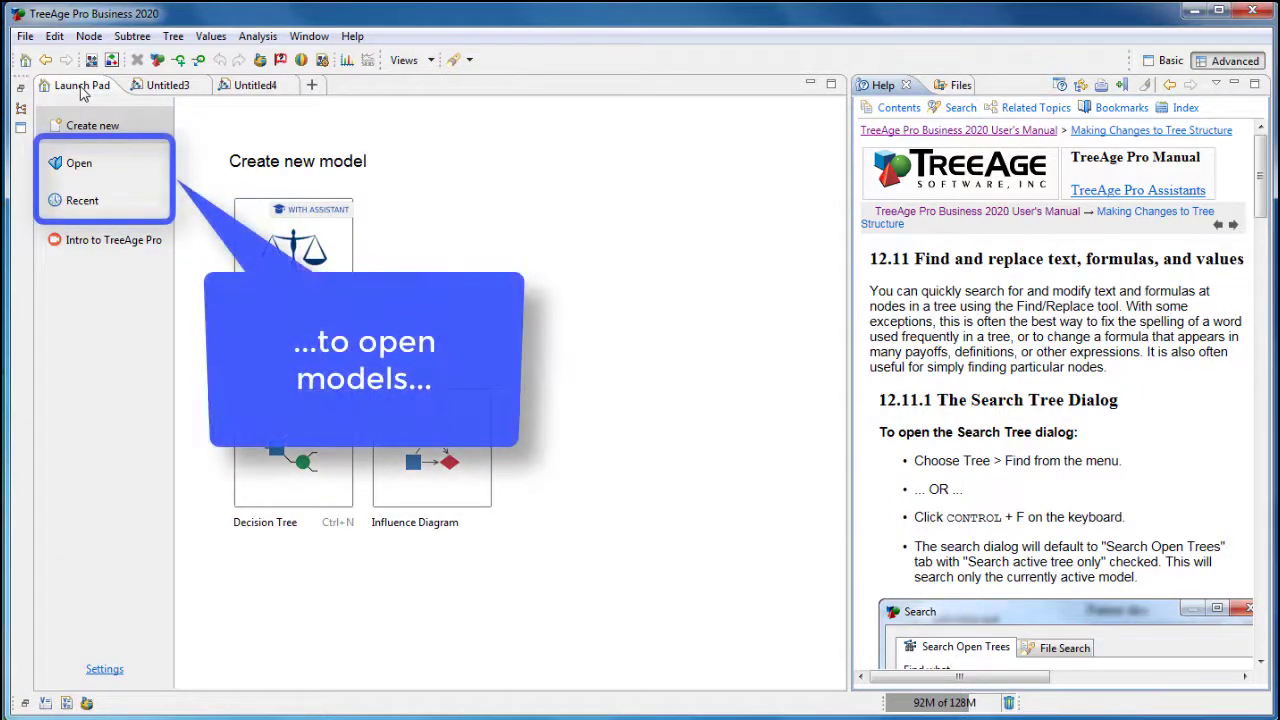